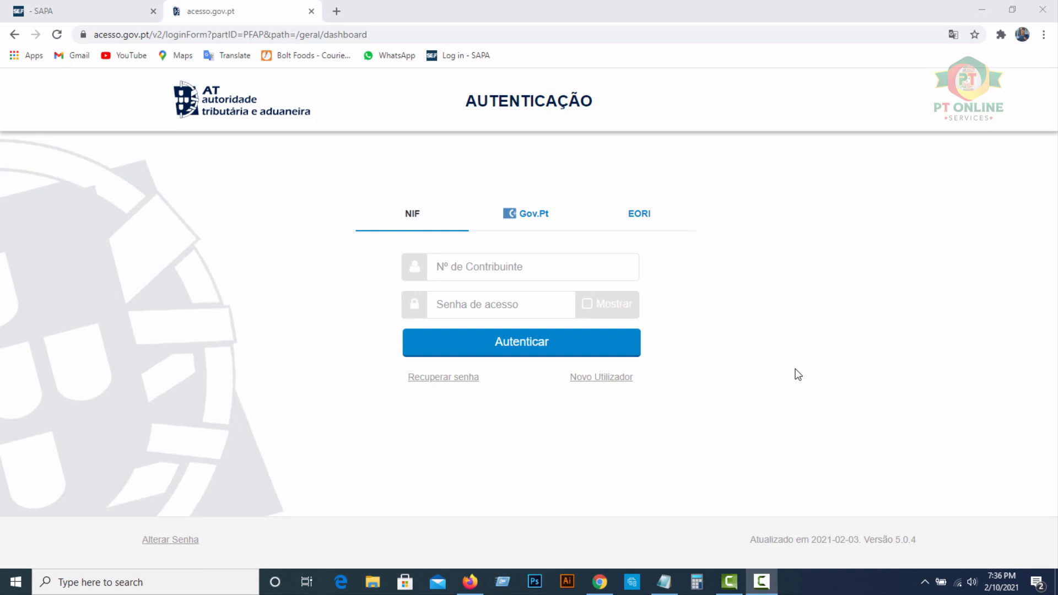
# - Search Google for 'portal das finanças' and open the official Portal das Finanças result
pyautogui.click(352, 34)
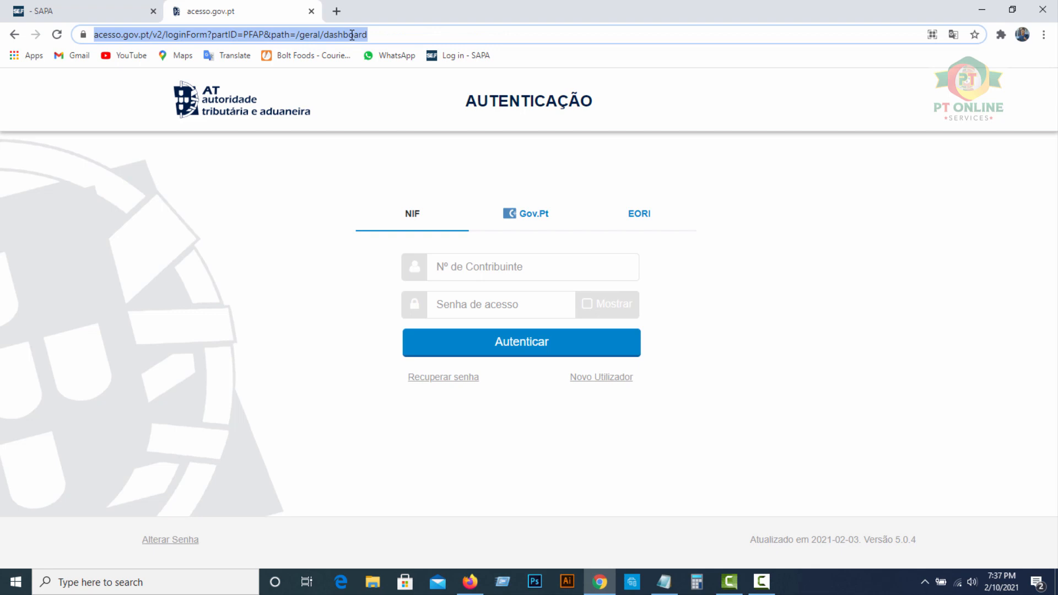
pyautogui.write('portal')
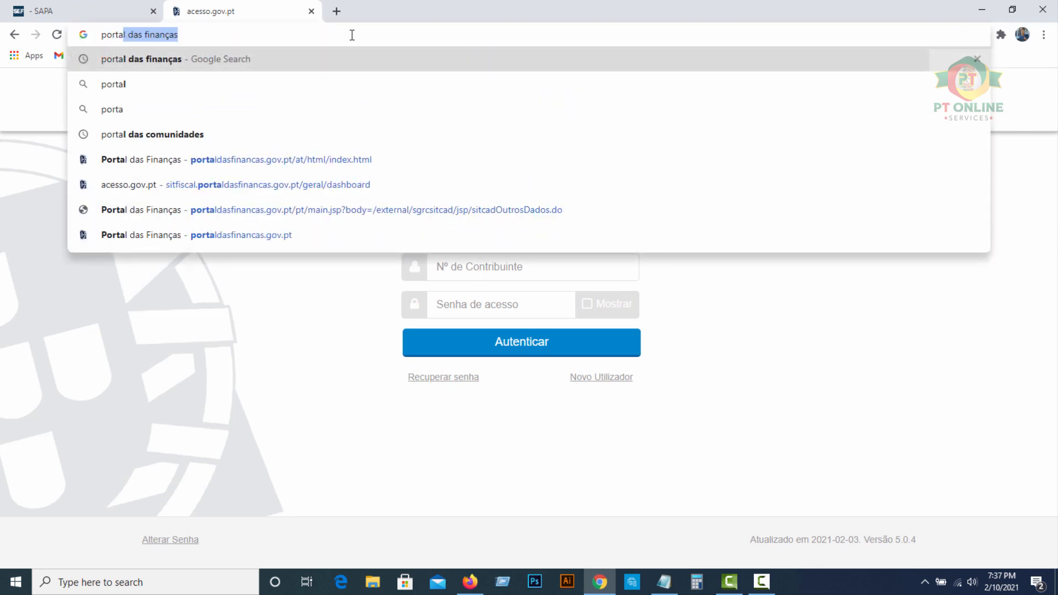
pyautogui.click(181, 60)
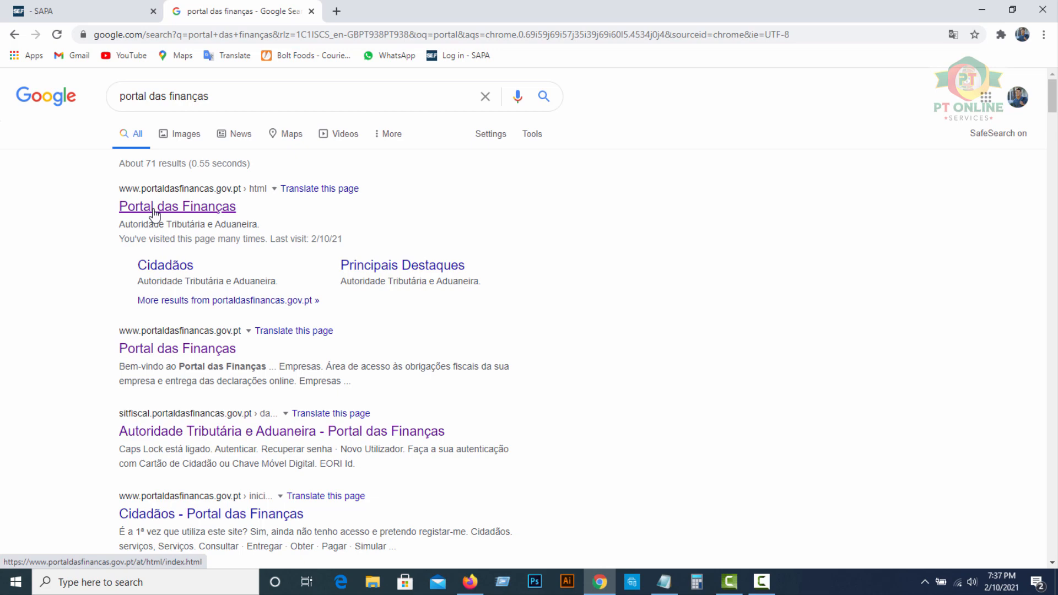
pyautogui.click(155, 208)
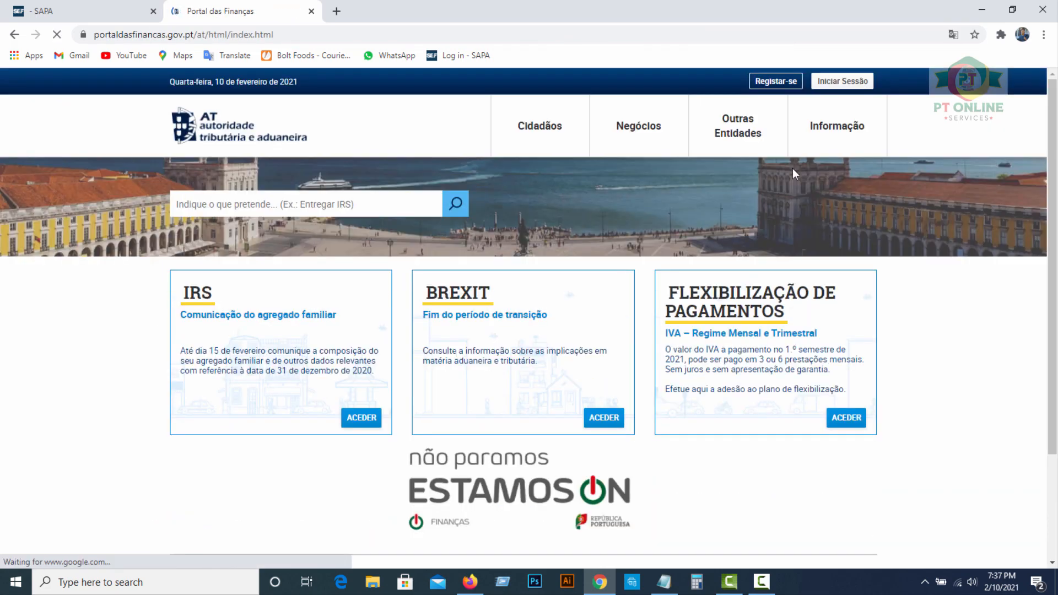
# - Log in to the portal using the taxpayer number (NIF) and access password
pyautogui.click(846, 85)
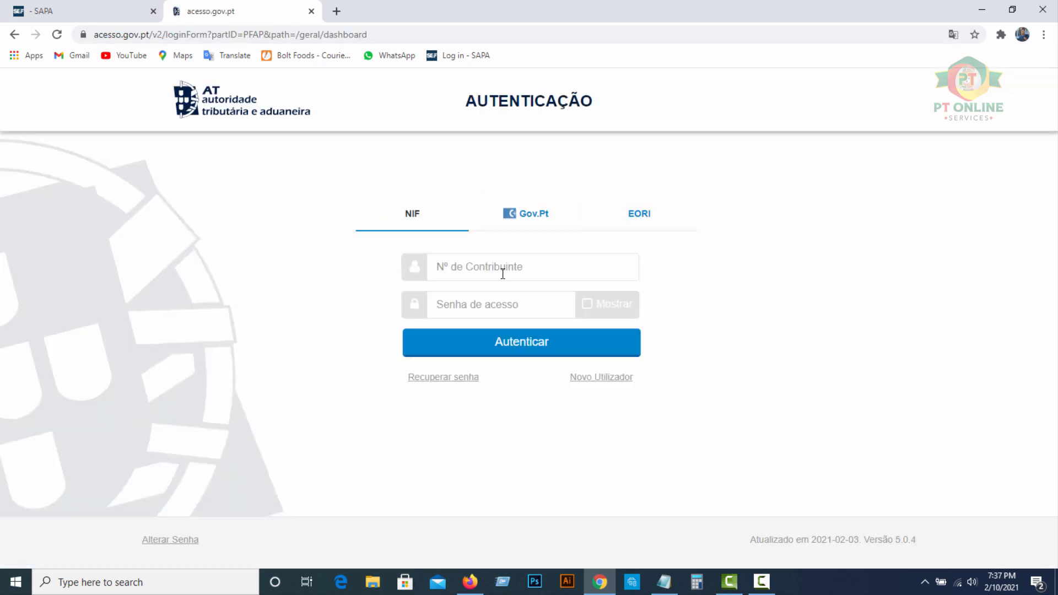
pyautogui.click(503, 274)
pyautogui.click(482, 305)
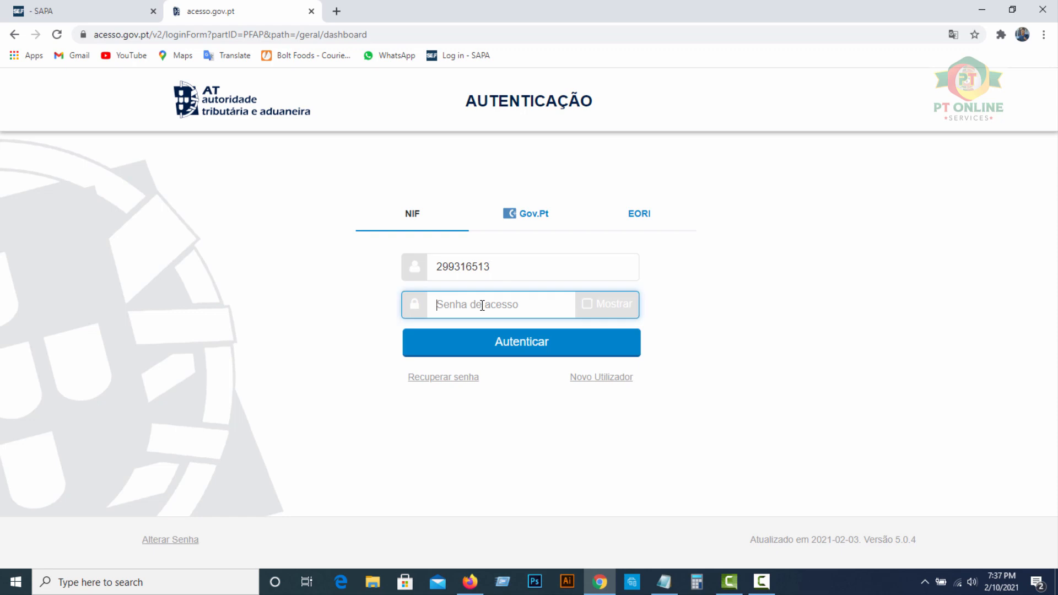
pyautogui.write('•••••••••')
pyautogui.click(536, 345)
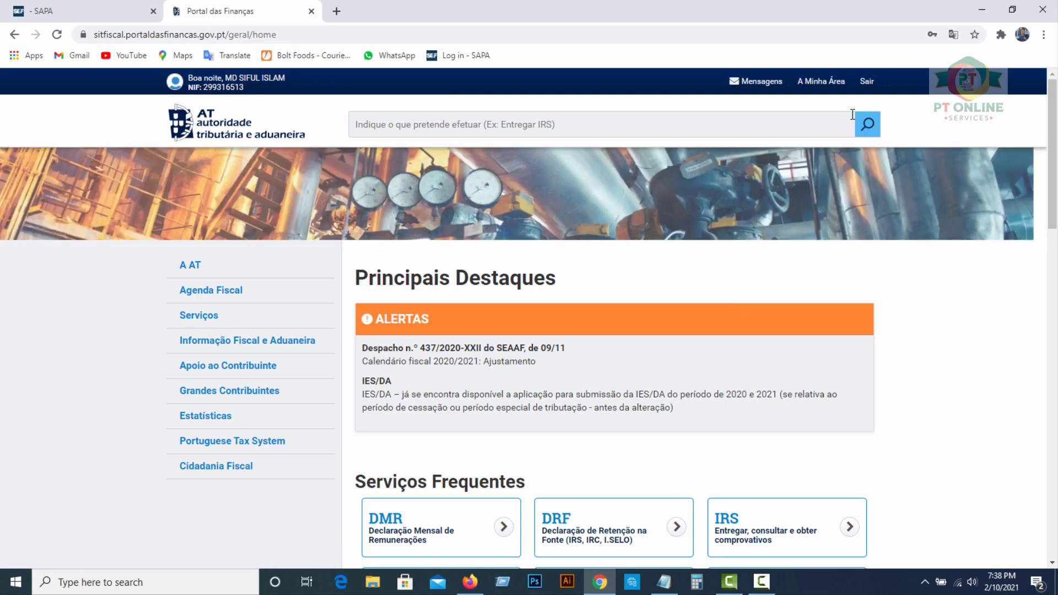
# - Check the personal data under A Minha Área, then go to Cidadãos > Entregar > Declarações > Actividade
pyautogui.click(824, 84)
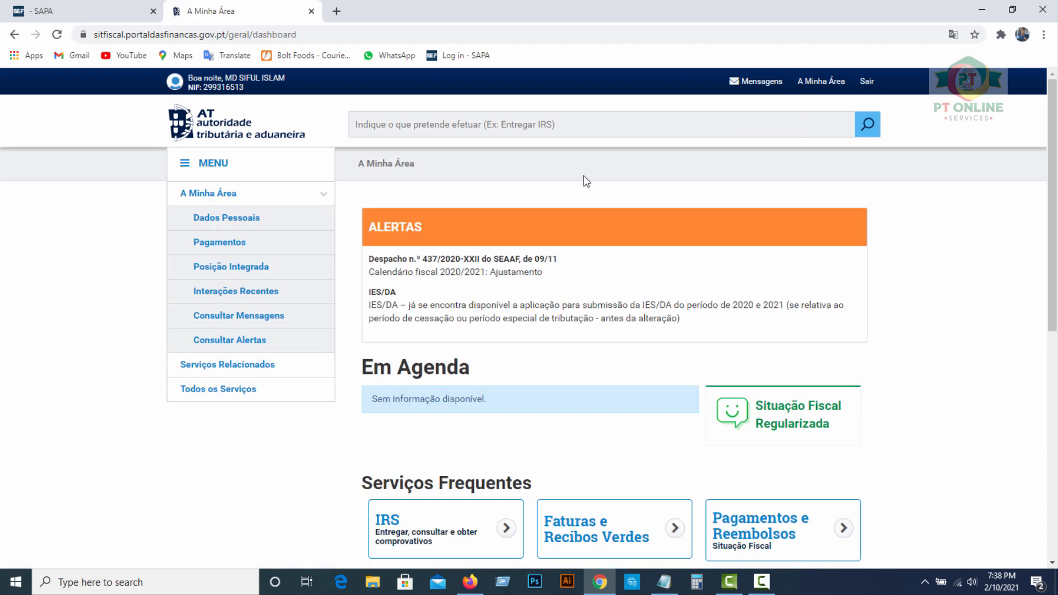
pyautogui.click(247, 220)
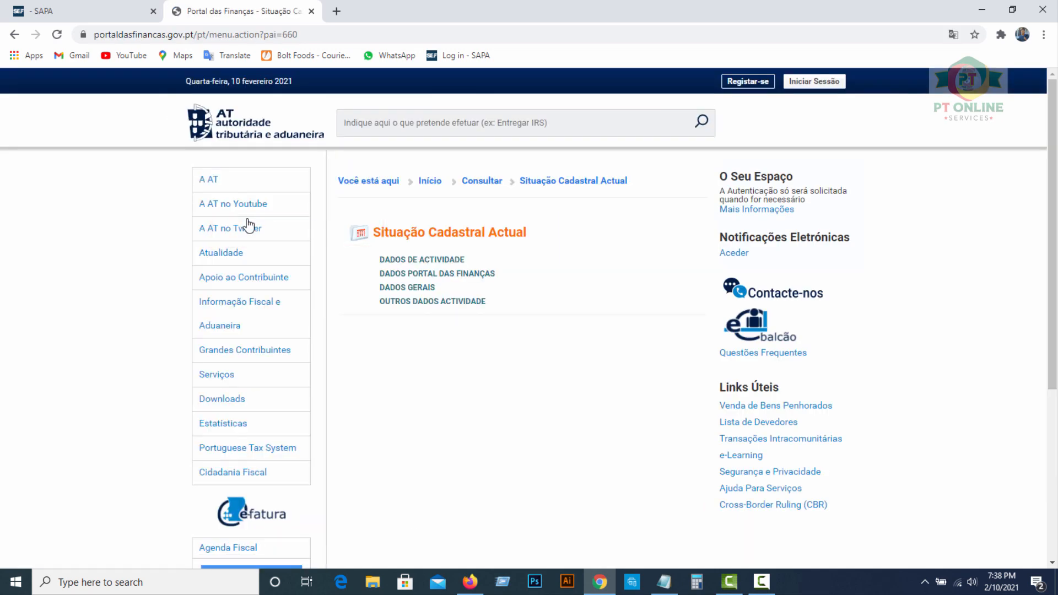
pyautogui.click(430, 183)
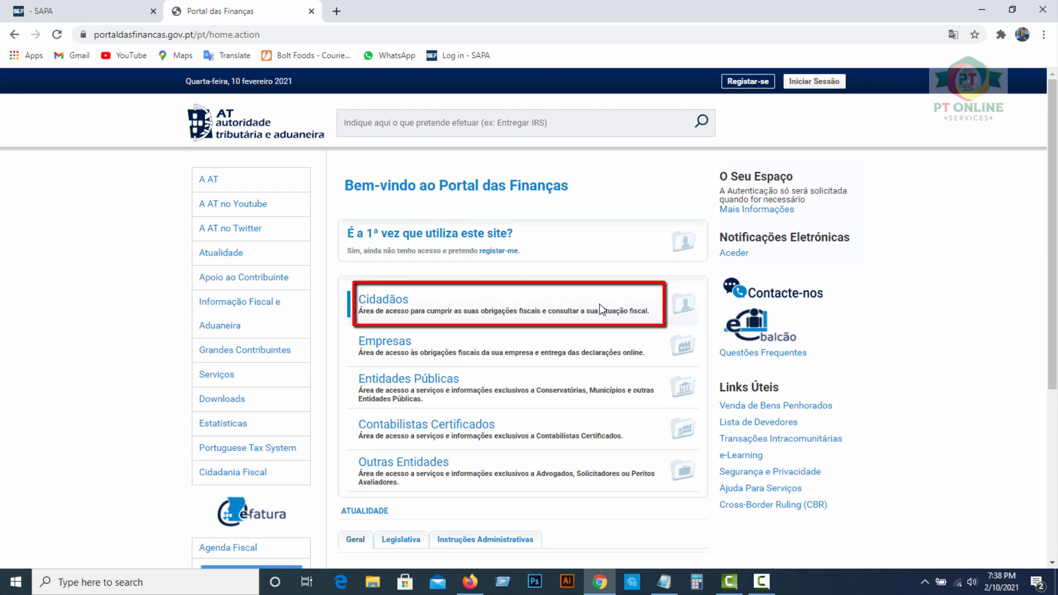
pyautogui.click(385, 301)
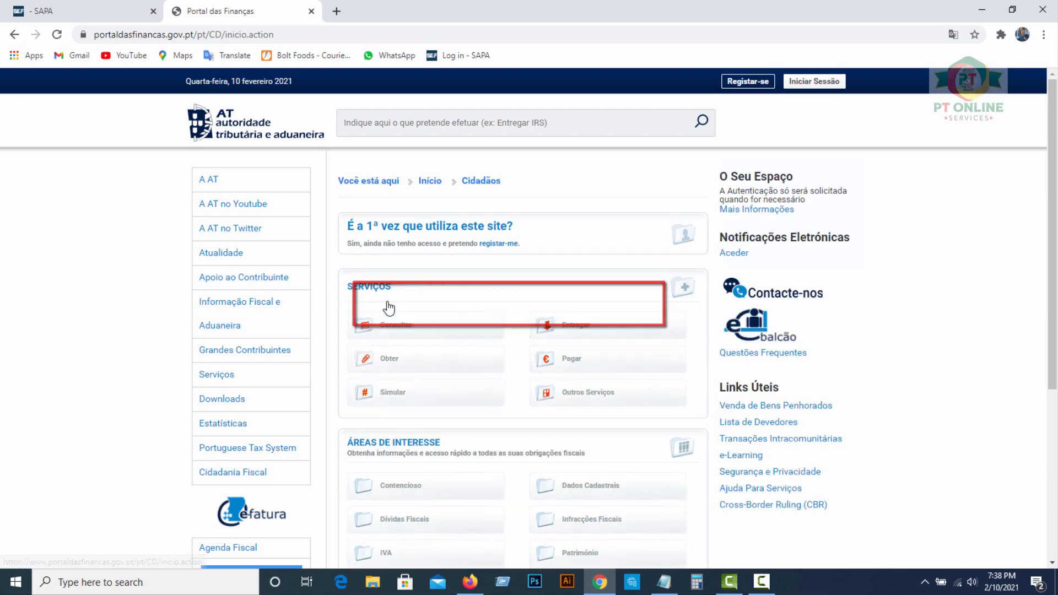
pyautogui.click(581, 331)
pyautogui.scroll(-2, 427, 322)
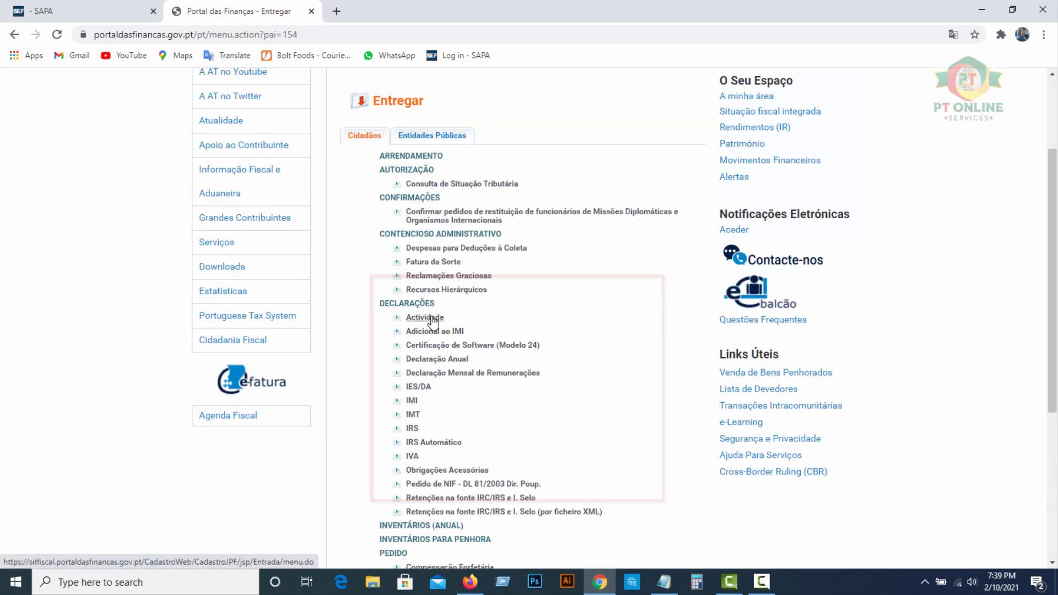
pyautogui.click(432, 319)
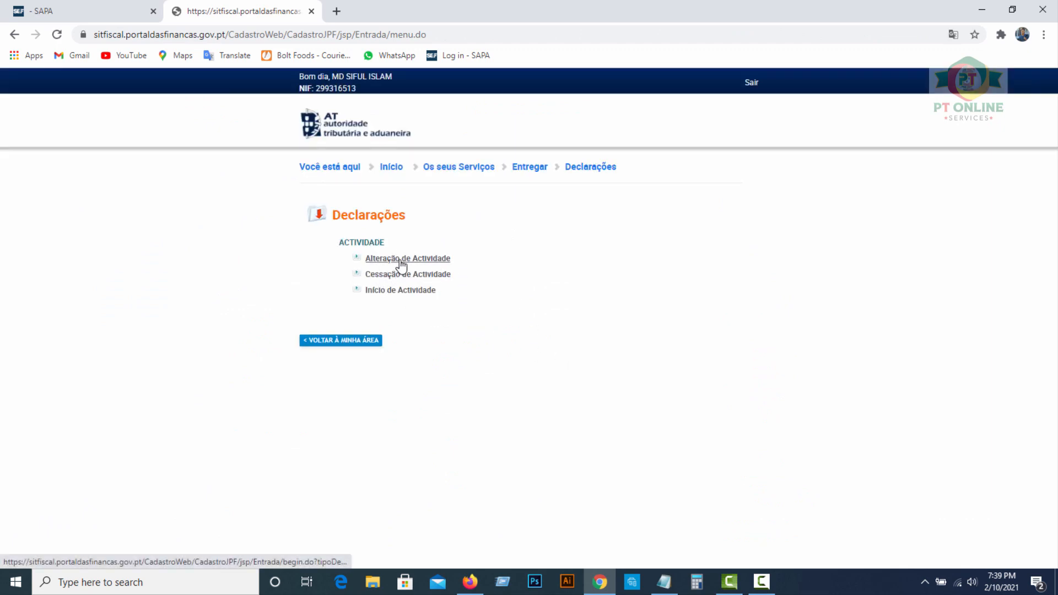
# - Choose Início de Actividade and launch the 'Entrega de Declaração de Início de Actividade' form
pyautogui.click(405, 290)
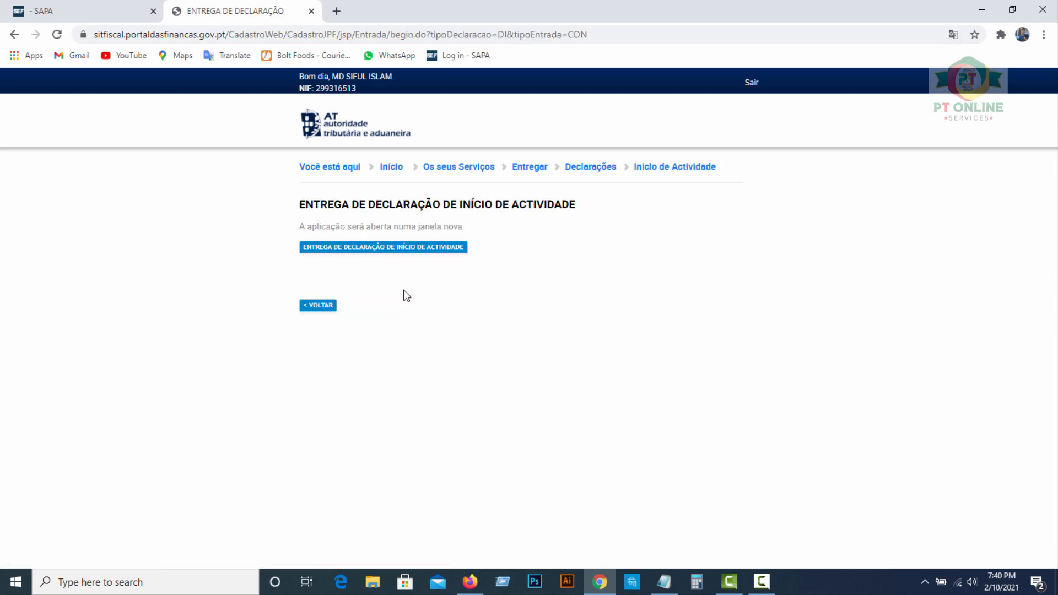
pyautogui.click(408, 252)
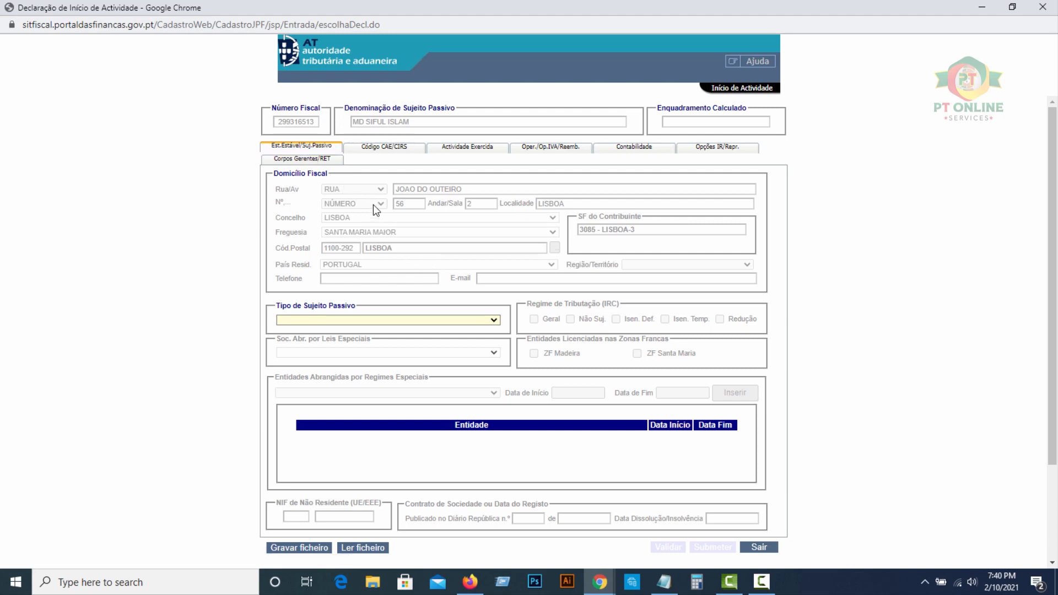
# - Choose CAT.B-REND. PROFISSIONAIS as the Tipo de Sujeito Passivo
pyautogui.scroll(-1, 354, 261)
pyautogui.scroll(-1, 355, 259)
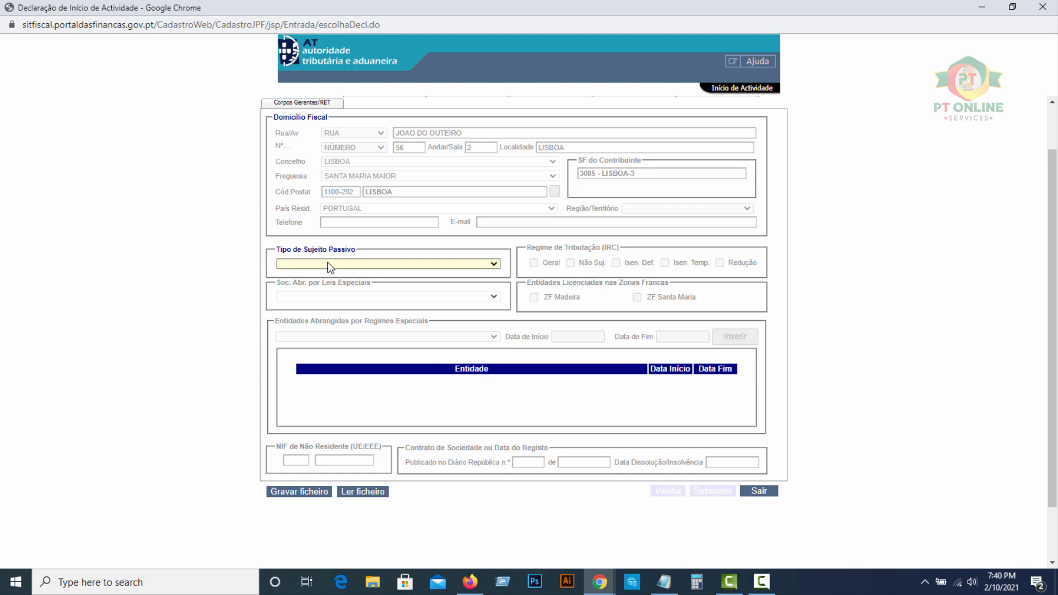
pyautogui.click(377, 264)
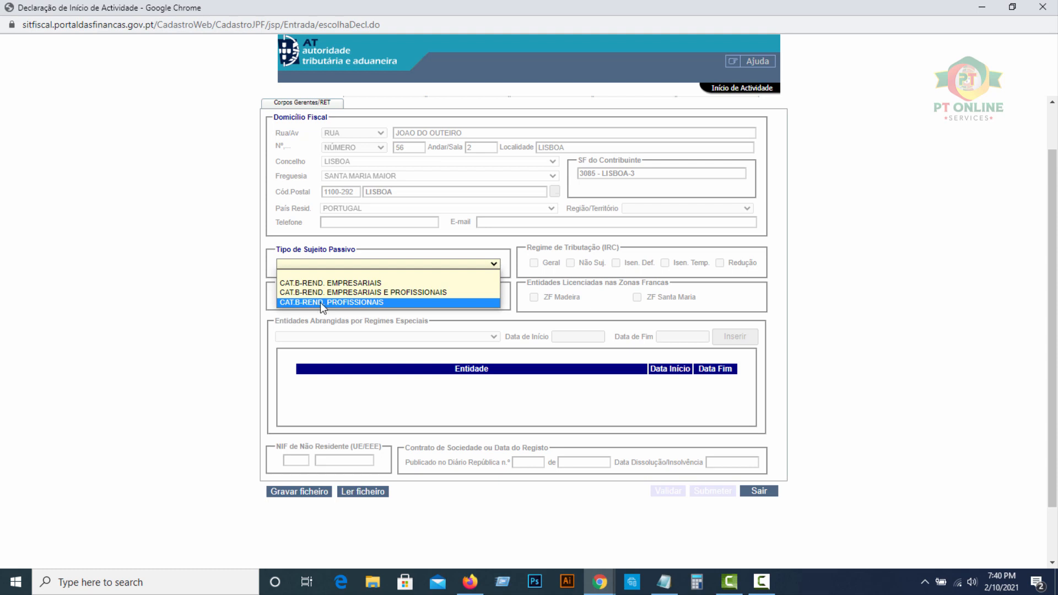
pyautogui.click(353, 302)
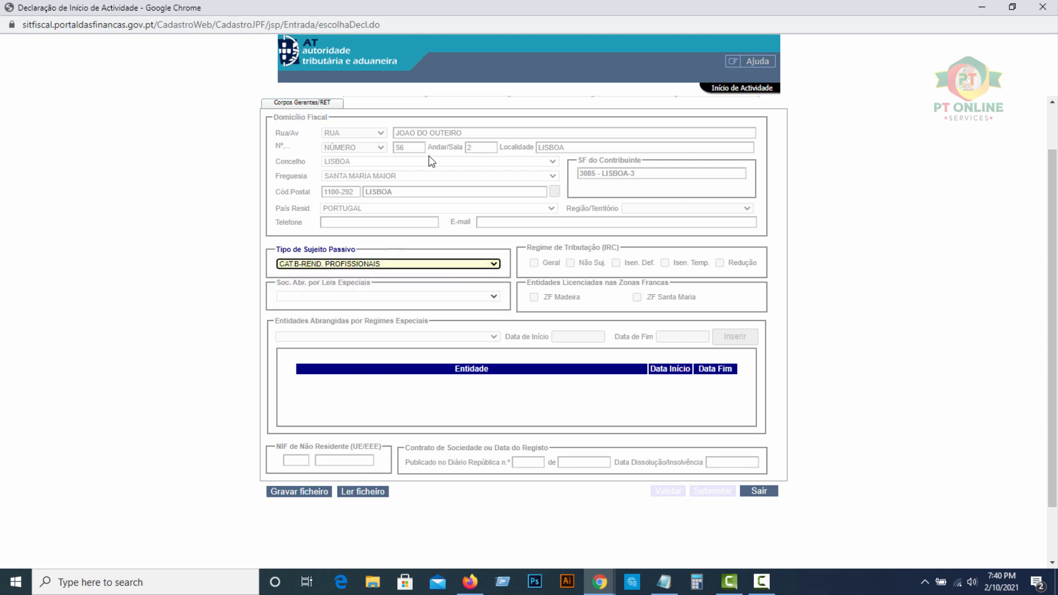
pyautogui.scroll(-1, 398, 279)
pyautogui.scroll(2, 398, 280)
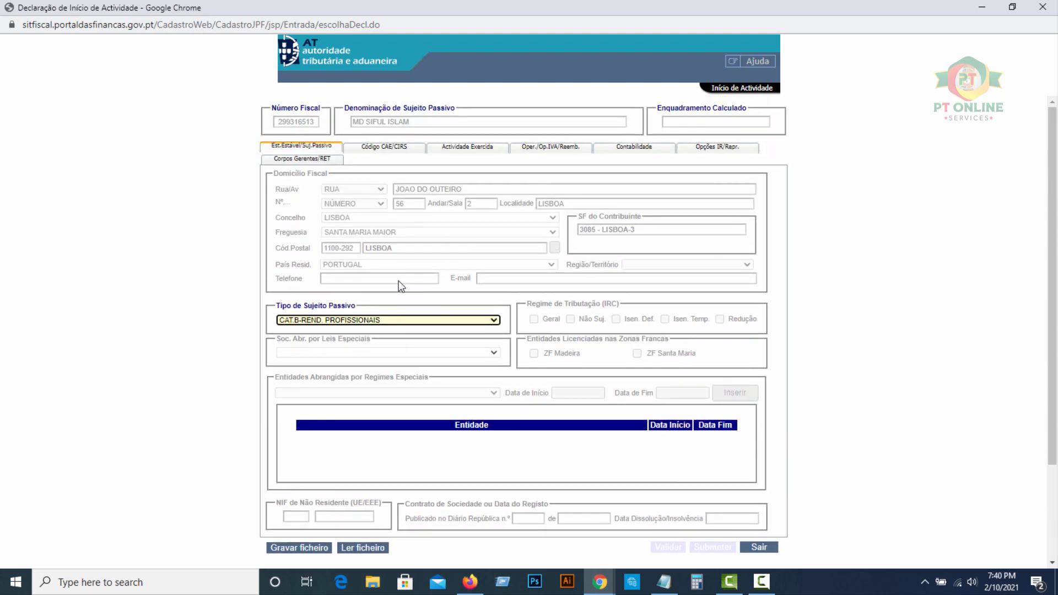
# - Enter 53200 (Outras Actividades Postais e de Courier) as the principal CAE on the Código CAE/CIRS tab
pyautogui.click(372, 150)
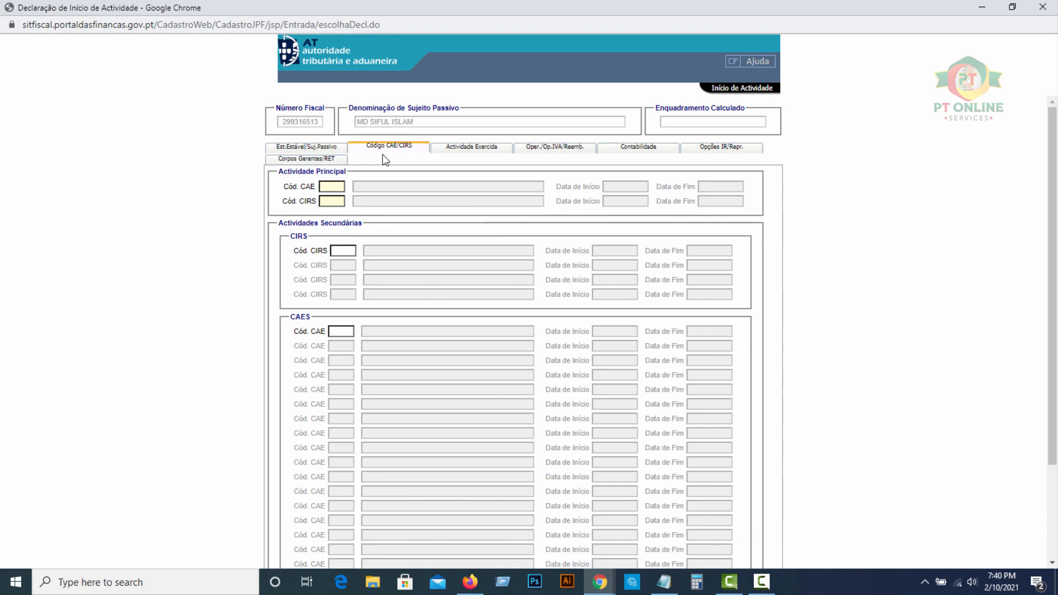
pyautogui.click(331, 186)
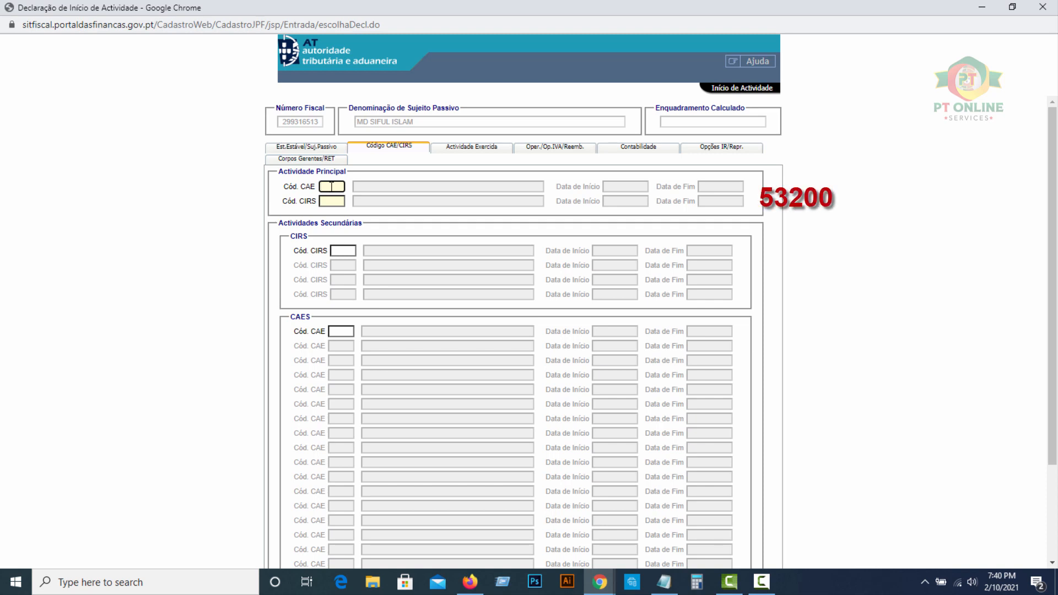
pyautogui.write('53200')
pyautogui.click(367, 188)
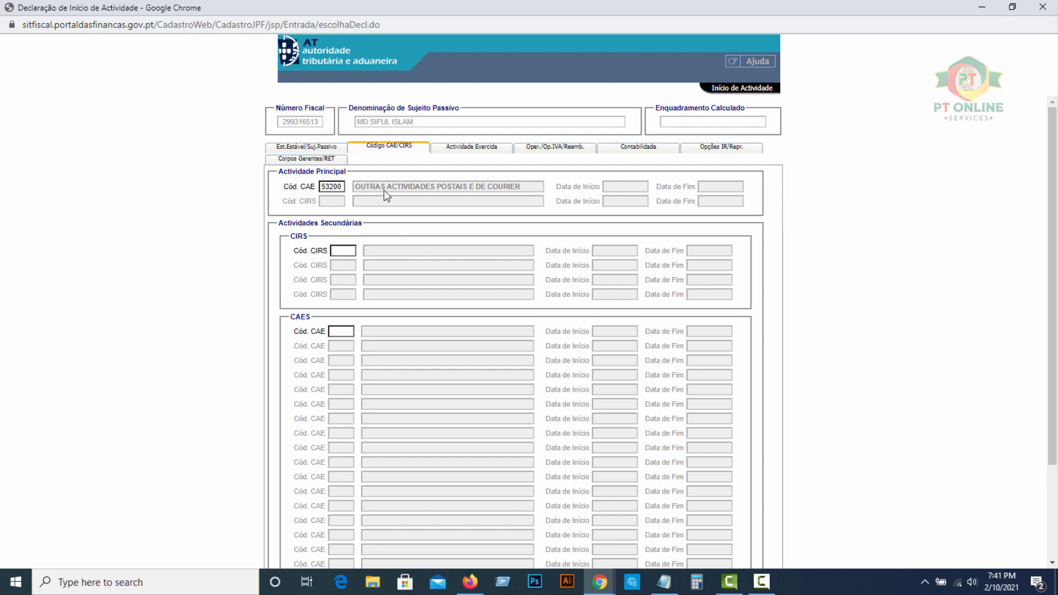
# - On the Actividade Exercida tab, enter start date 2021-02-10 and business volume 5500
pyautogui.click(460, 149)
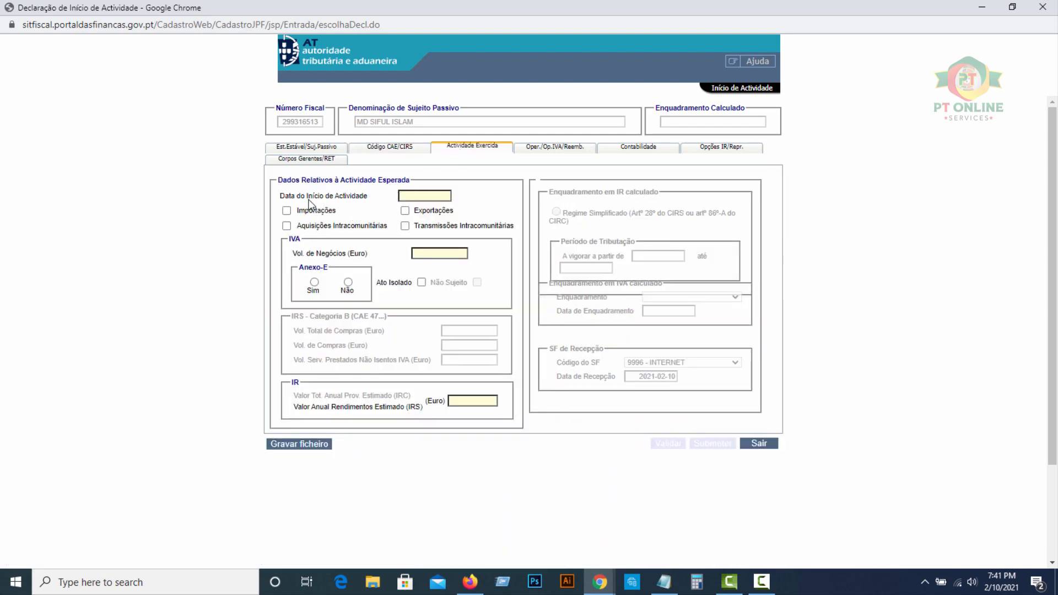
pyautogui.click(414, 196)
pyautogui.write('-')
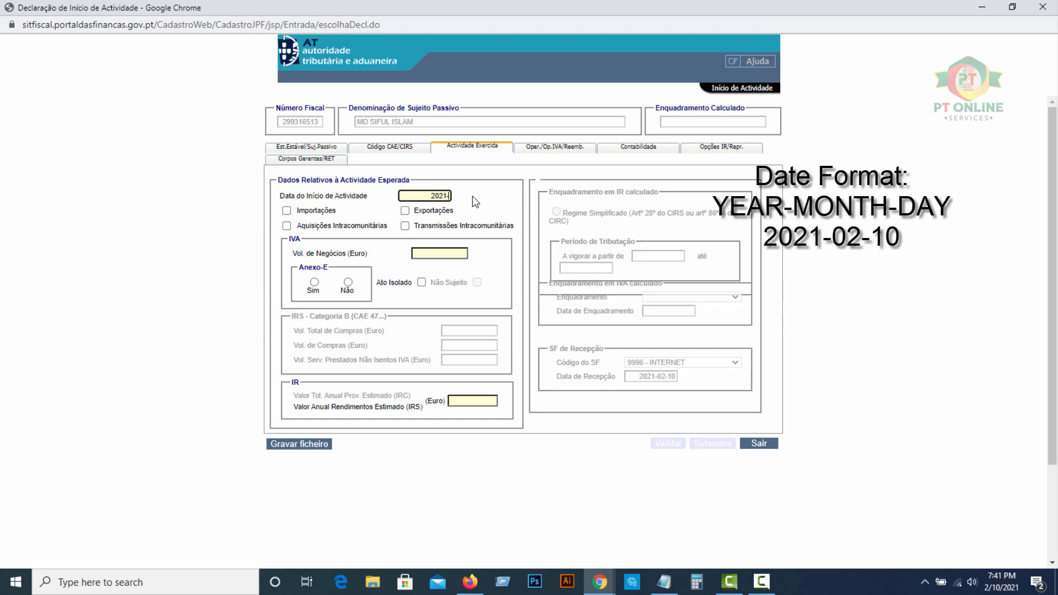
pyautogui.write('02-10')
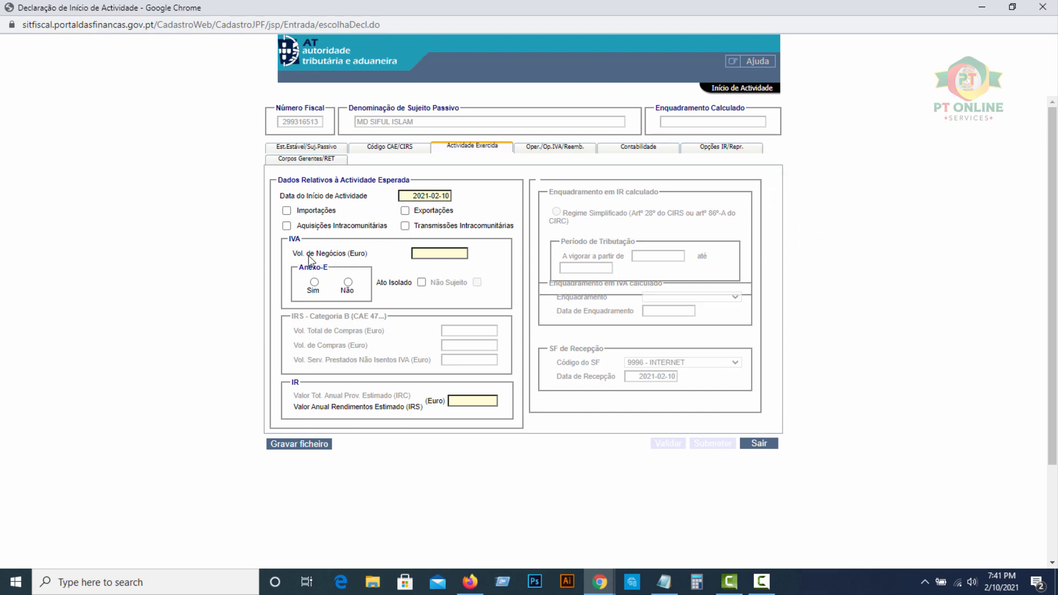
pyautogui.click(429, 255)
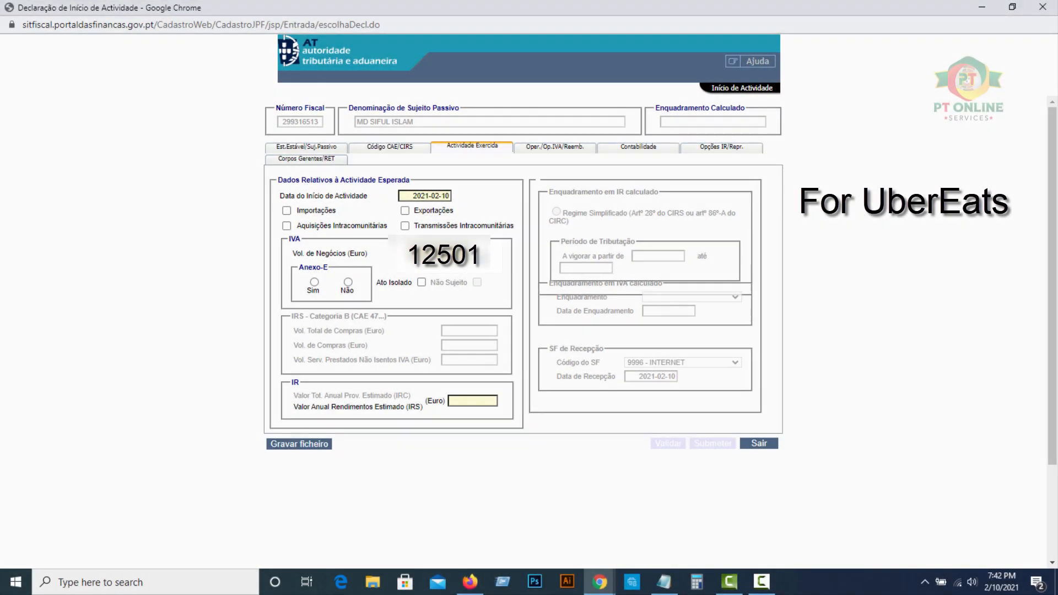
# - Answer Não for Anexo-E and fill in the estimated annual IRS income
pyautogui.click(348, 283)
pyautogui.click(476, 402)
pyautogui.click(489, 253)
pyautogui.click(492, 401)
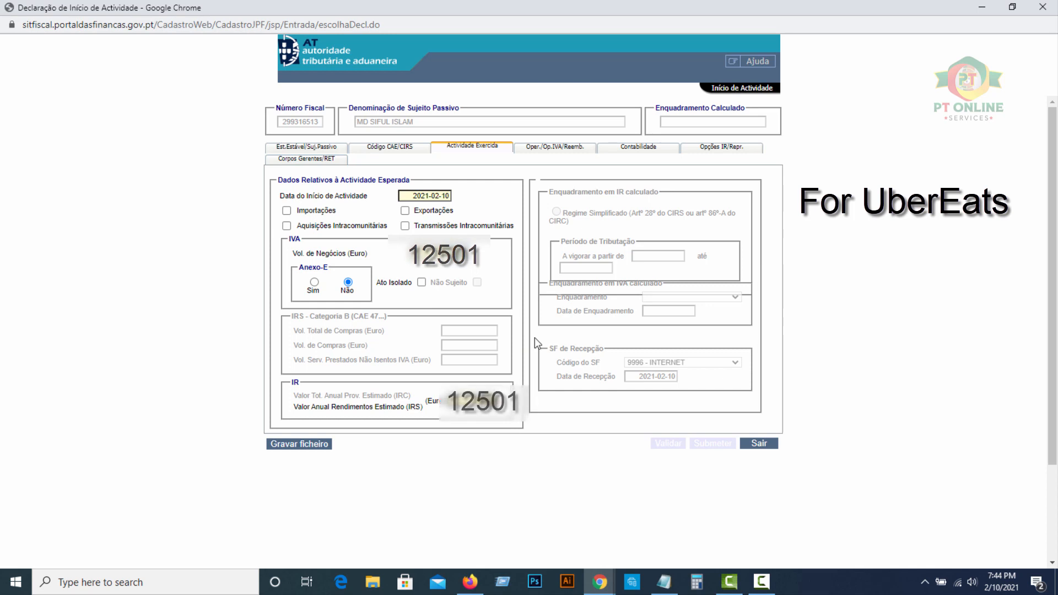
pyautogui.click(541, 148)
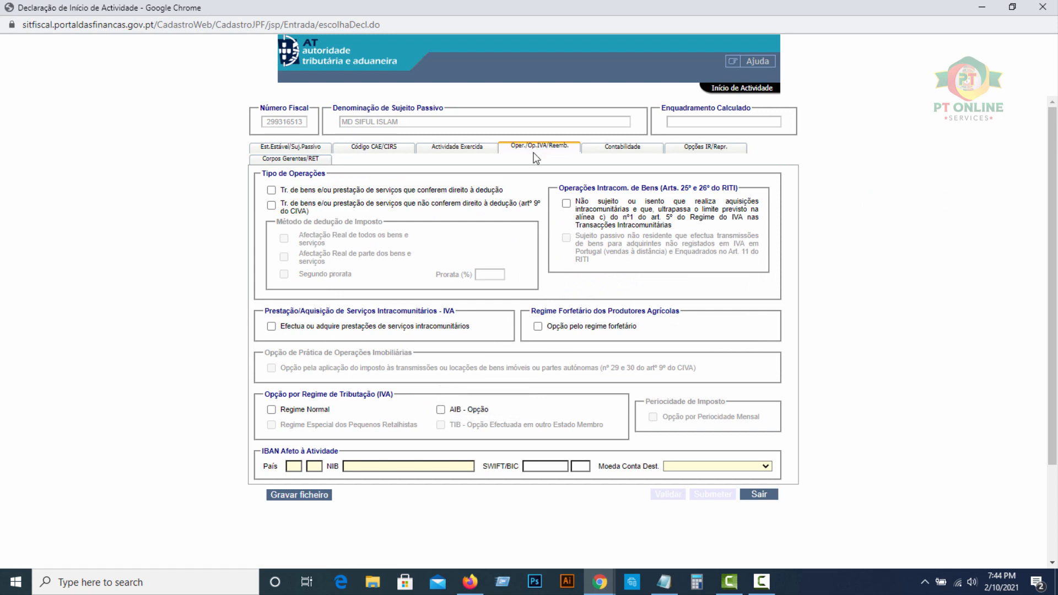
# - Tick deduction-right operations and fill the IBAN (country PT, euro account), leaving SWIFT/BIC blank
pyautogui.click(272, 190)
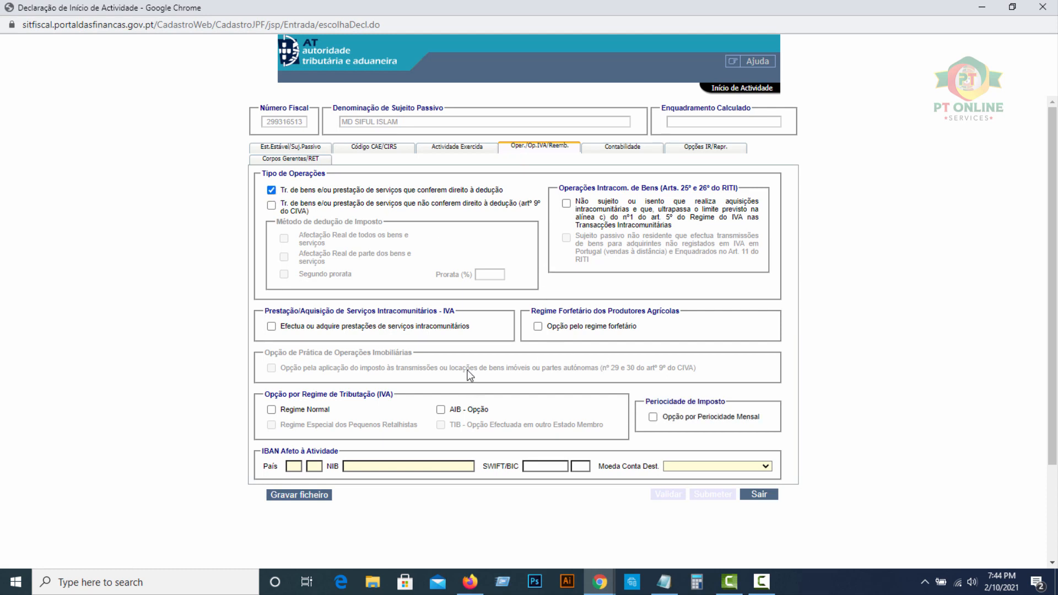
pyautogui.click(288, 465)
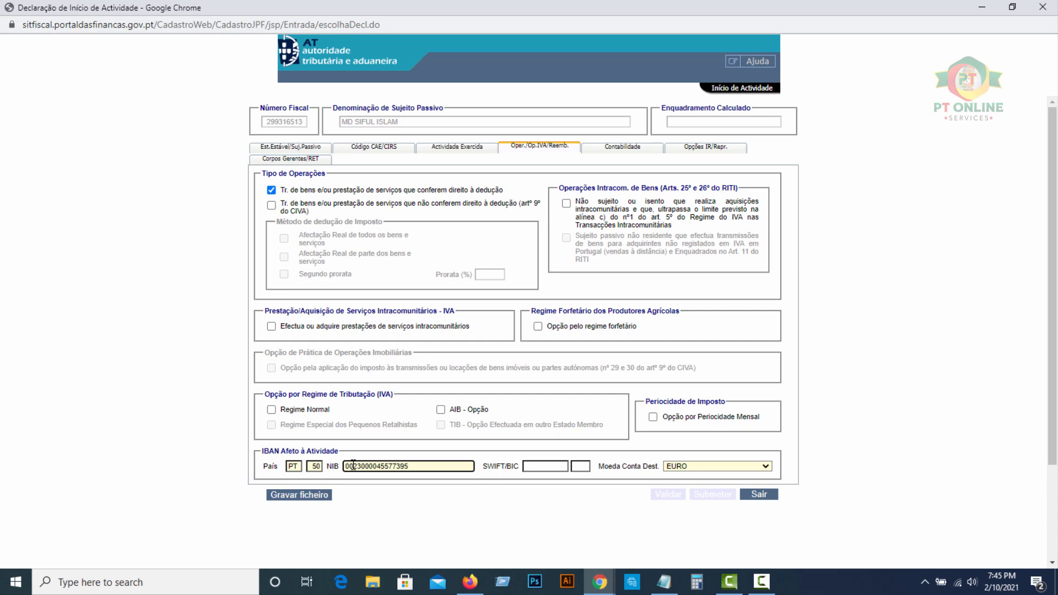
pyautogui.click(527, 466)
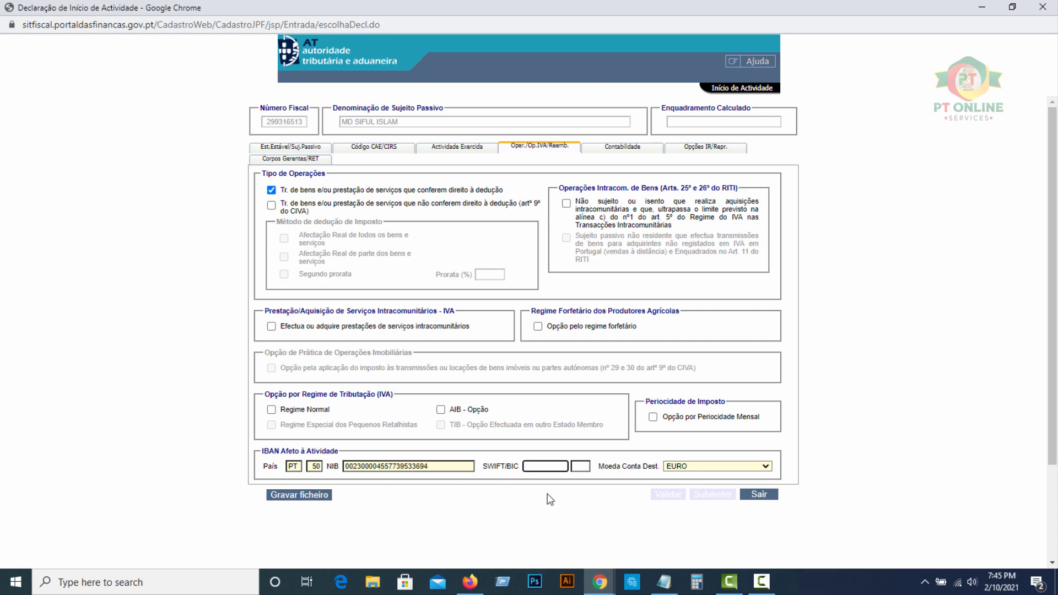
pyautogui.click(541, 491)
# - On the Opções IR/Repr. tab, answer Sim that the establishment address equals the fiscal domicile
pyautogui.click(622, 146)
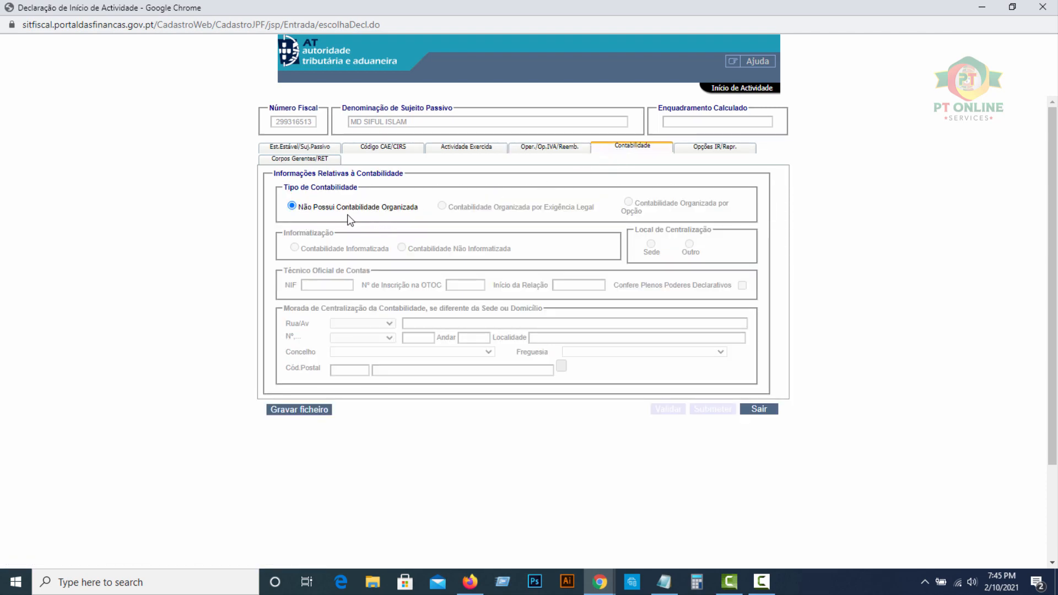
pyautogui.click(702, 154)
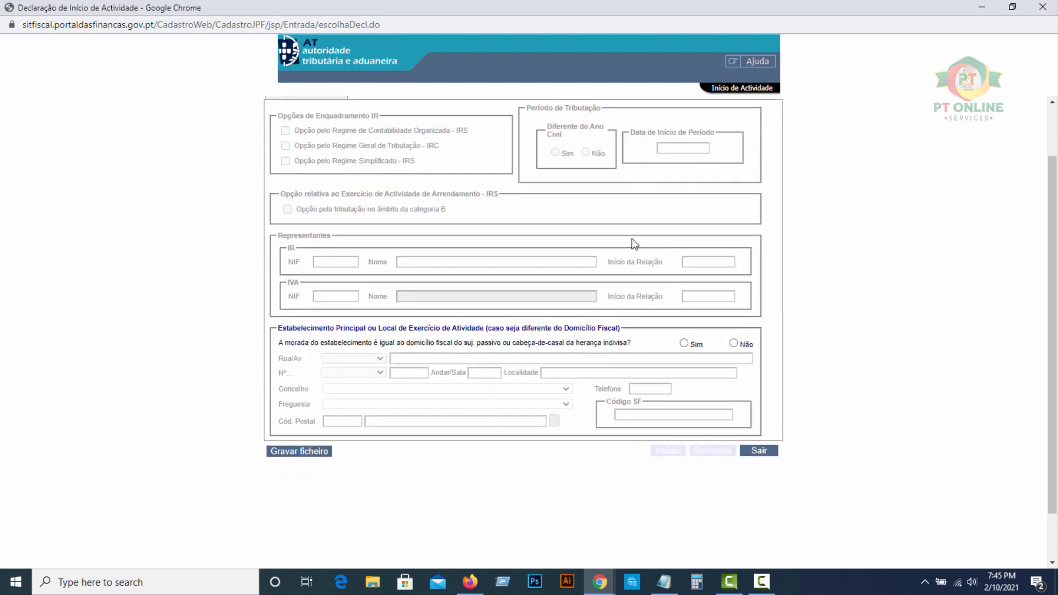
pyautogui.scroll(-1, 710, 167)
pyautogui.scroll(1, 710, 168)
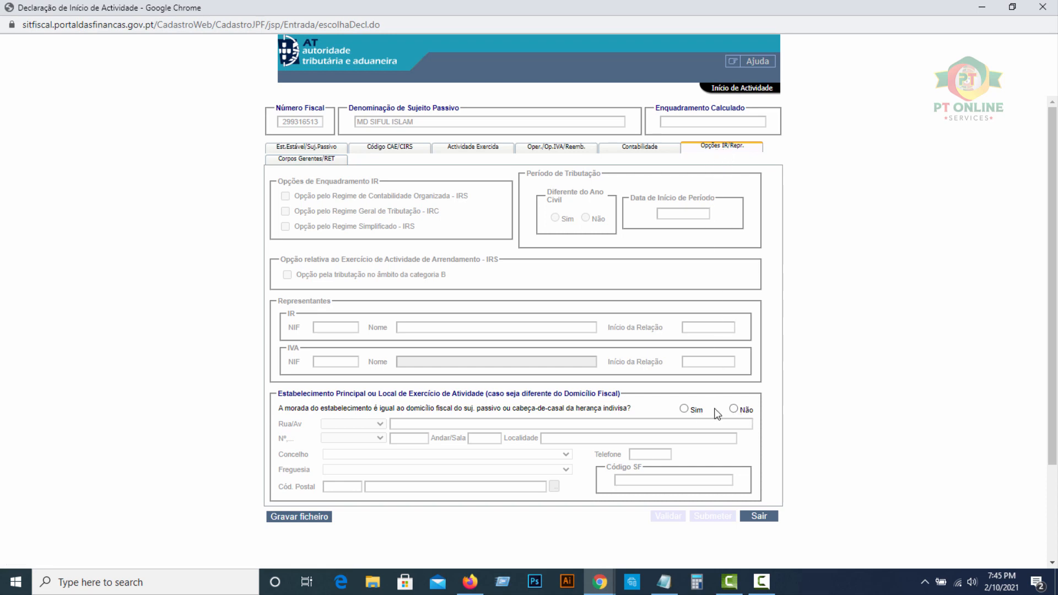
pyautogui.click(684, 408)
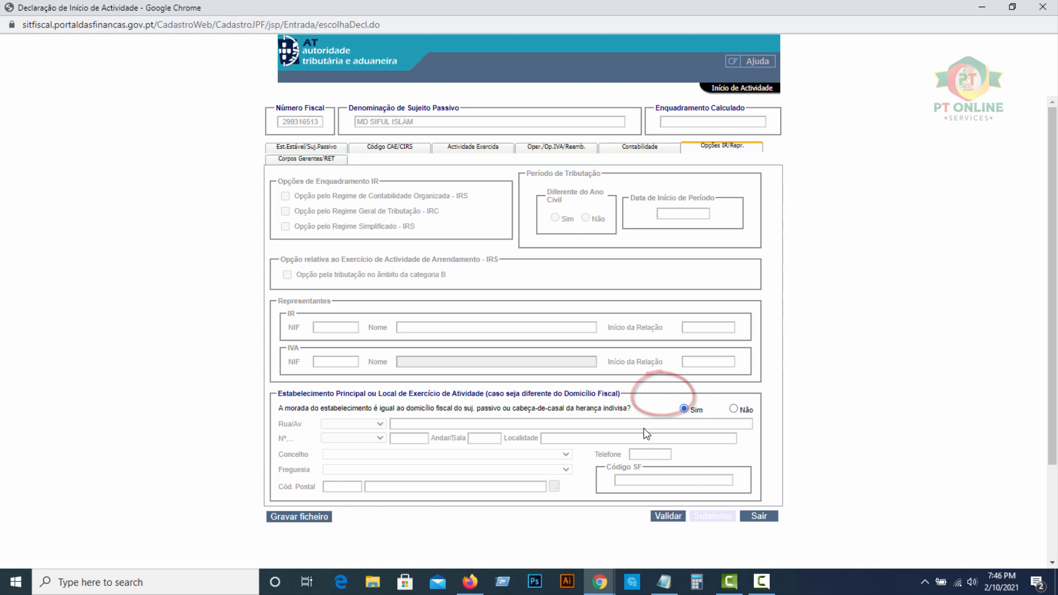
pyautogui.click(302, 162)
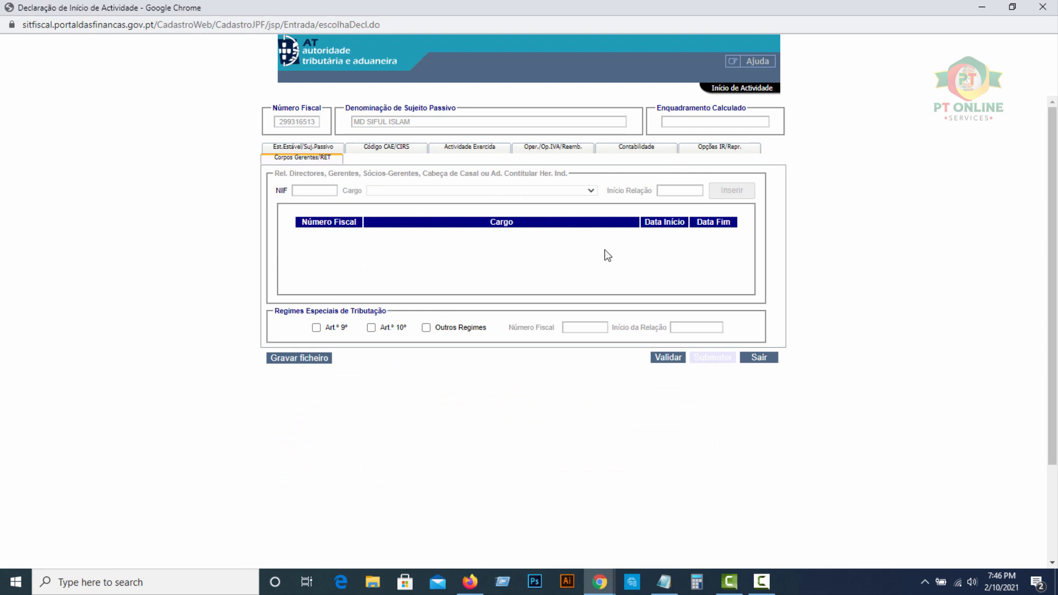
# - Validate the declaration, acknowledge the alert, submit it and close the success notice
pyautogui.click(666, 358)
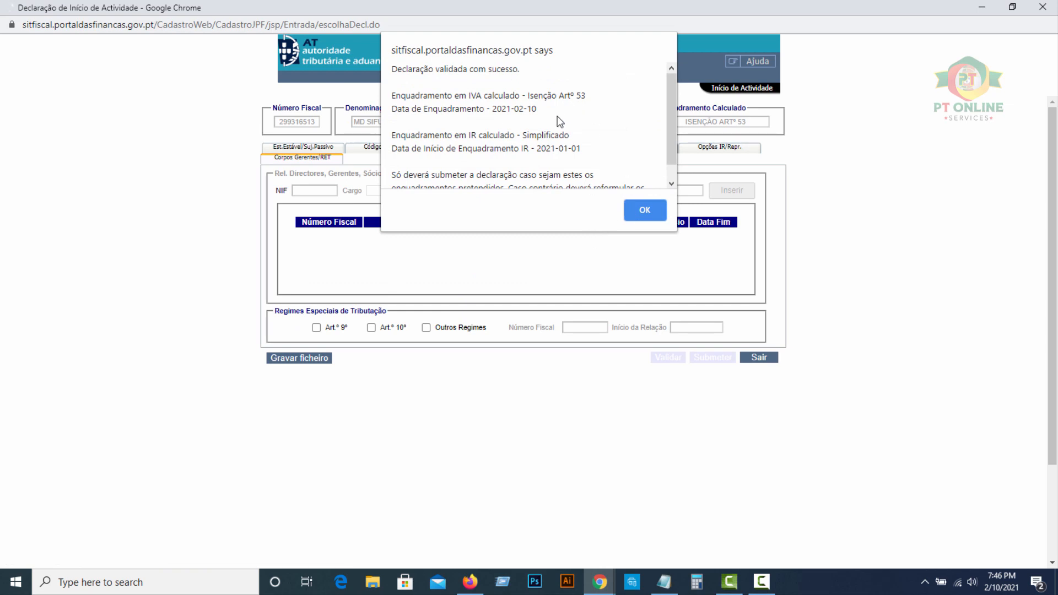
pyautogui.click(640, 213)
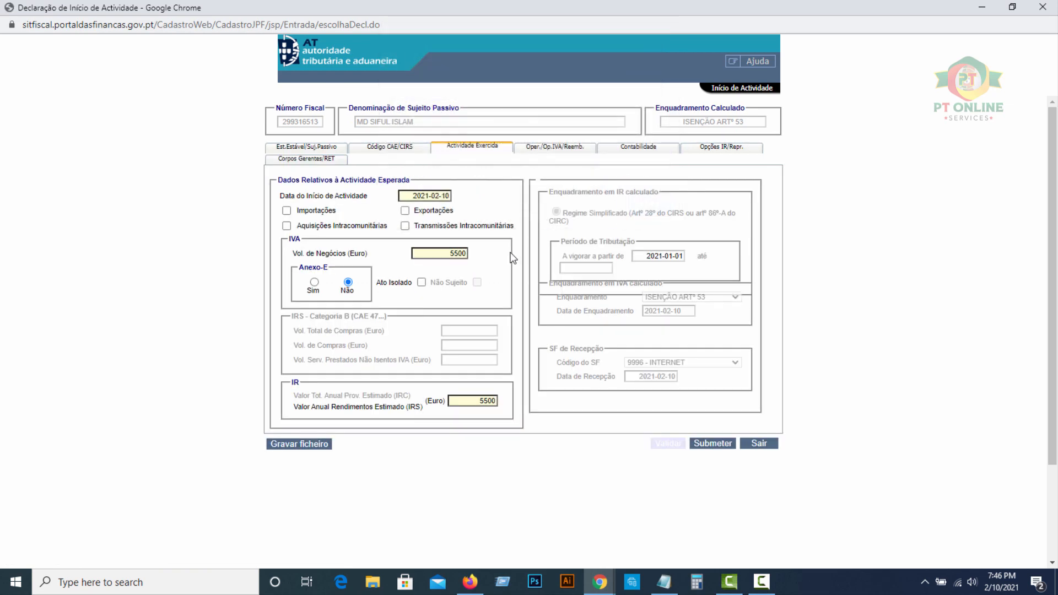
pyautogui.click(714, 446)
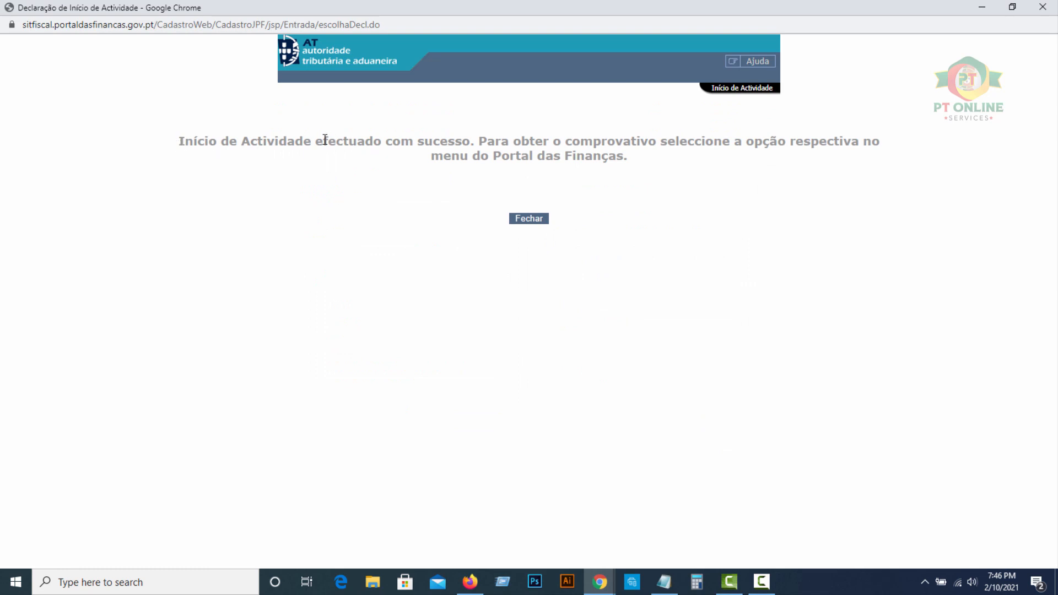
pyautogui.click(530, 220)
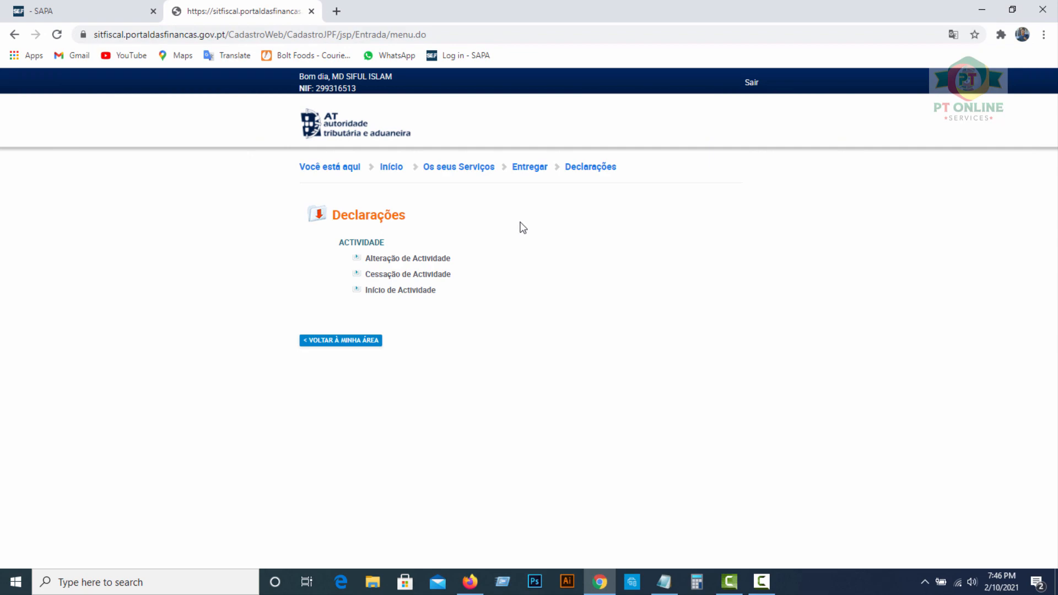
# - Visit the personal area and personal data page, then return to the portal home page
pyautogui.click(393, 170)
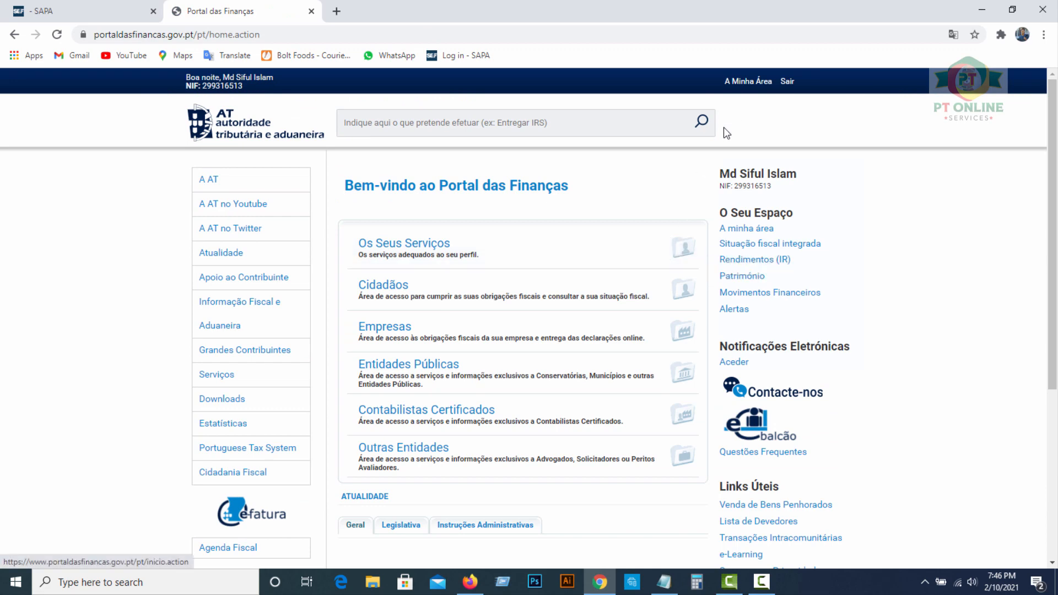
pyautogui.click(748, 81)
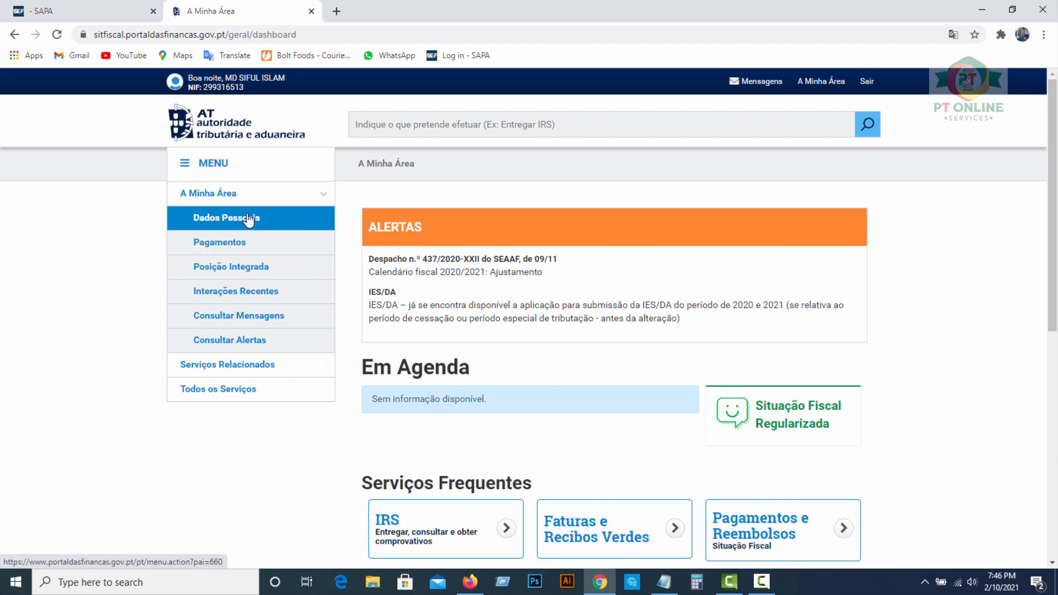
pyautogui.click(240, 220)
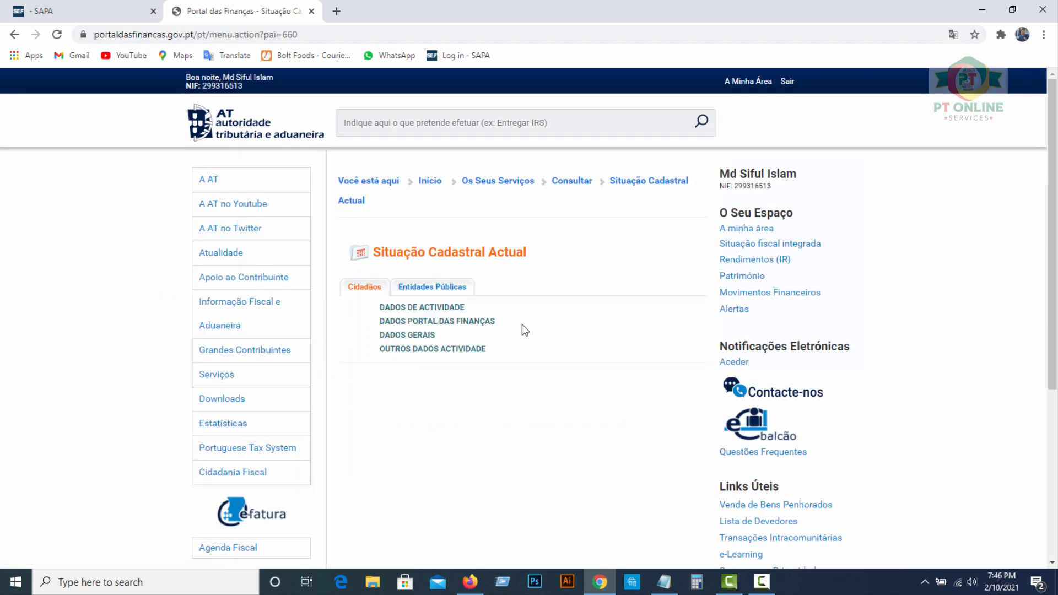
pyautogui.click(429, 182)
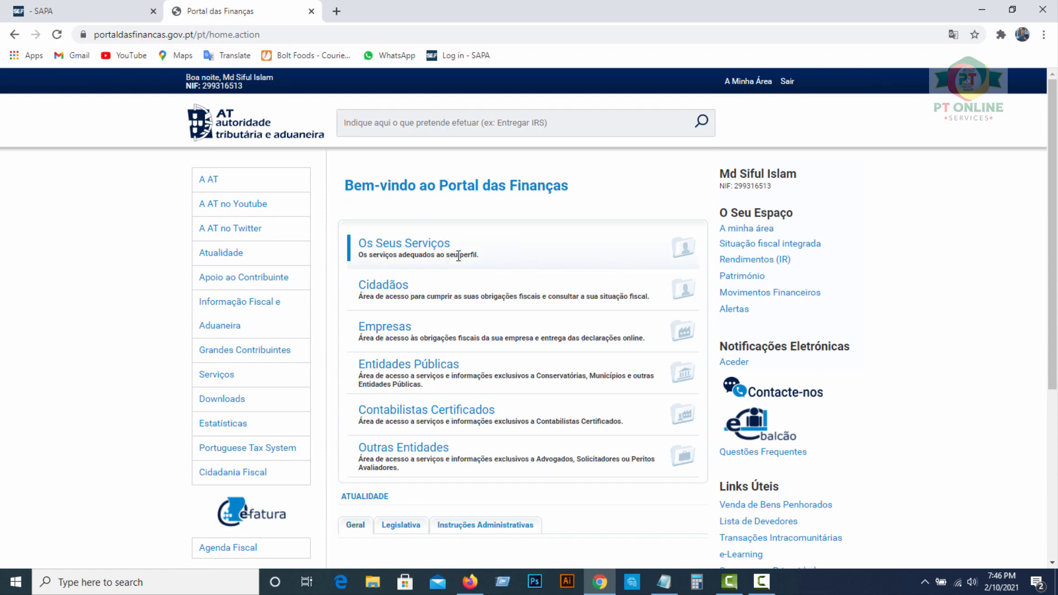
# - Go through Os Seus Serviços to the Obter page listing Certidões and Comprovativos
pyautogui.click(669, 255)
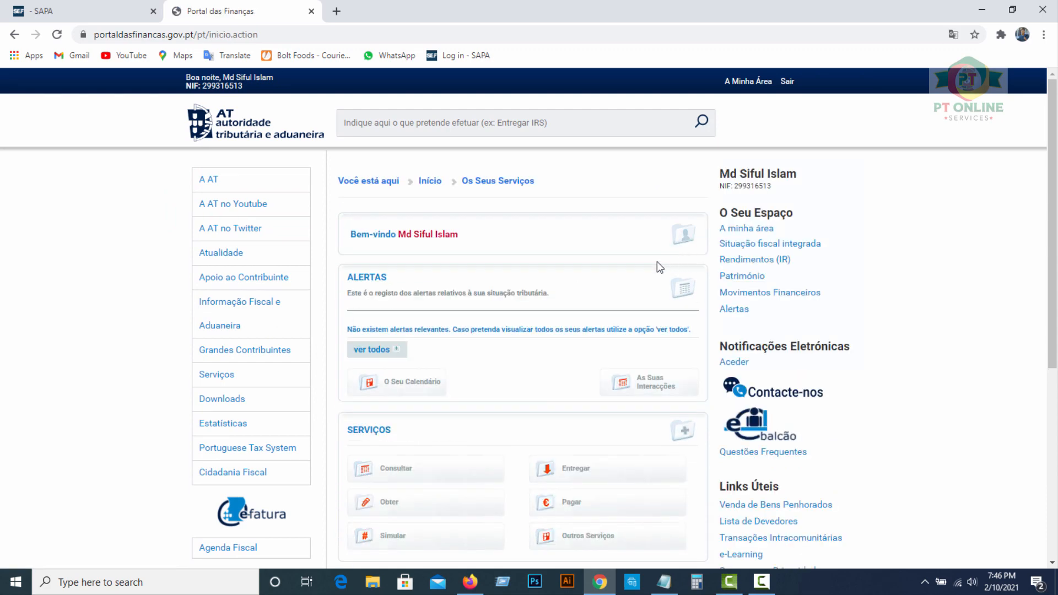
pyautogui.scroll(-2, 569, 323)
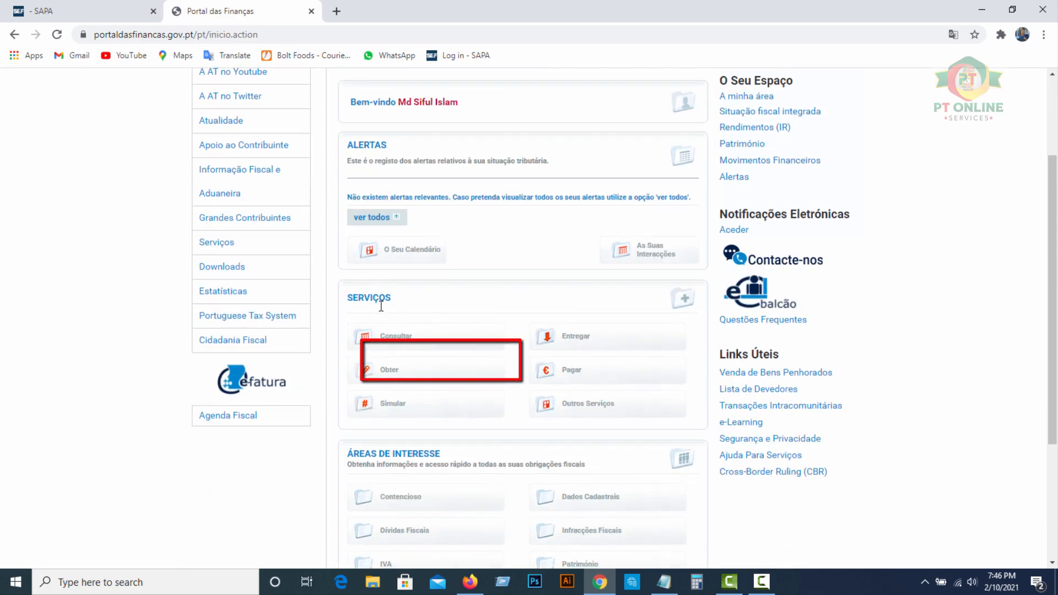
pyautogui.click(390, 376)
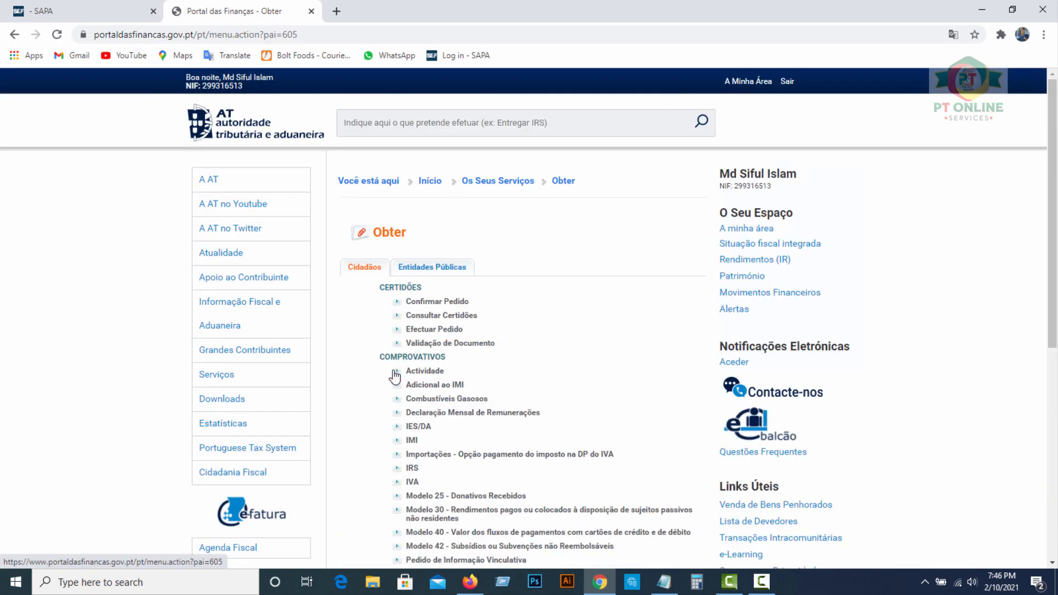
pyautogui.scroll(-1, 565, 315)
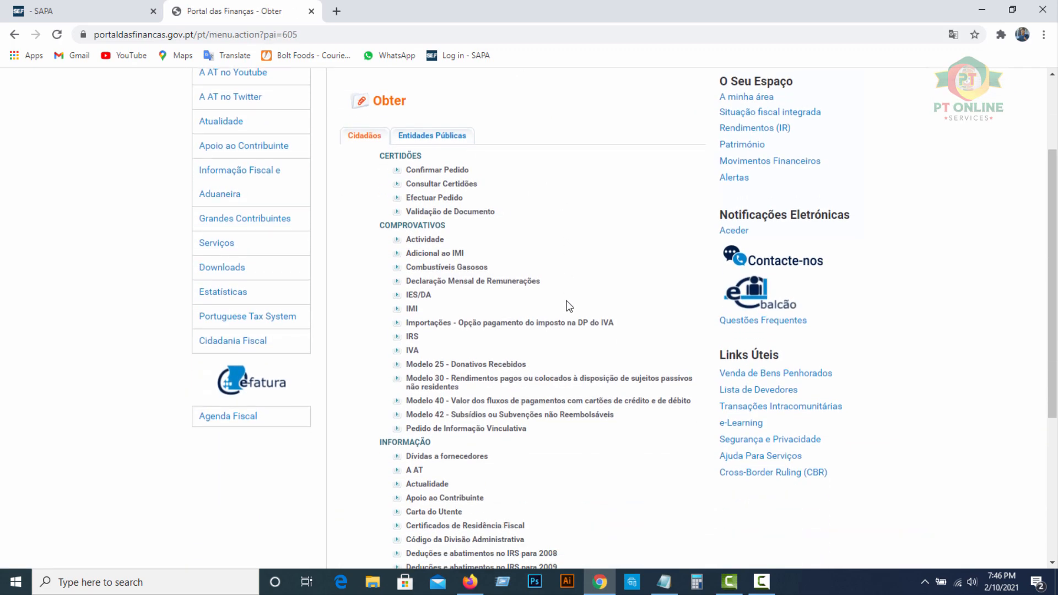
pyautogui.scroll(-5, 573, 291)
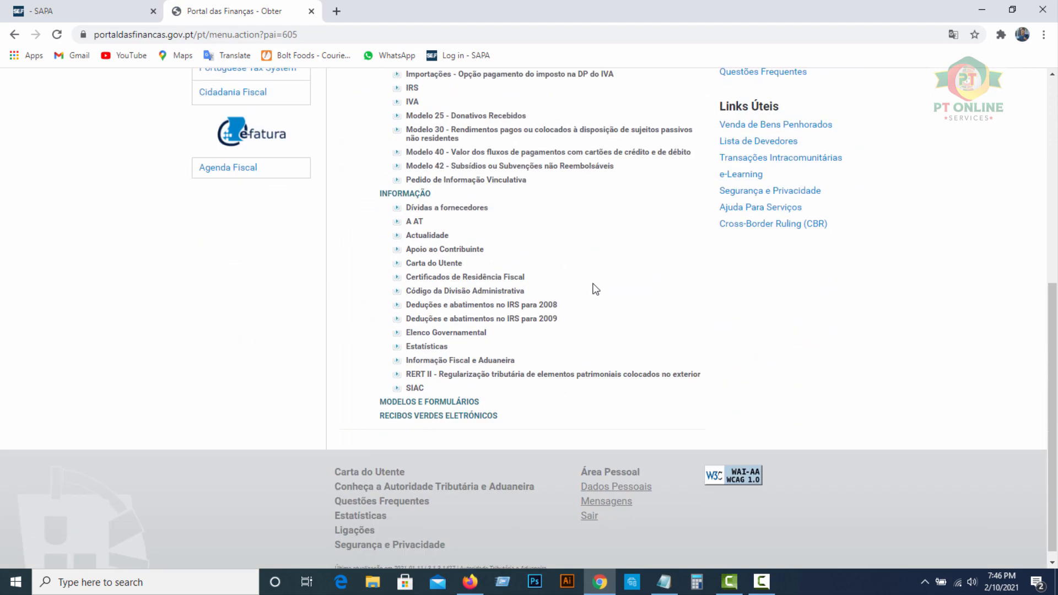
pyautogui.scroll(4, 562, 248)
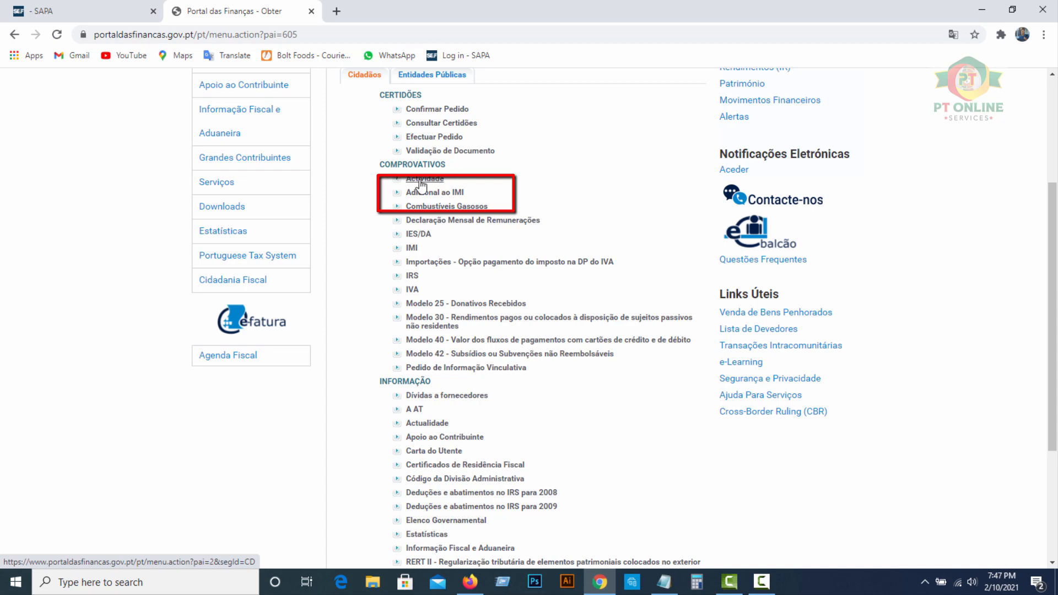
# - Open the 2021-02-10 Início de Actividade comprovativo PDF, dismiss the Acrobat banner and reposition the window
pyautogui.click(427, 181)
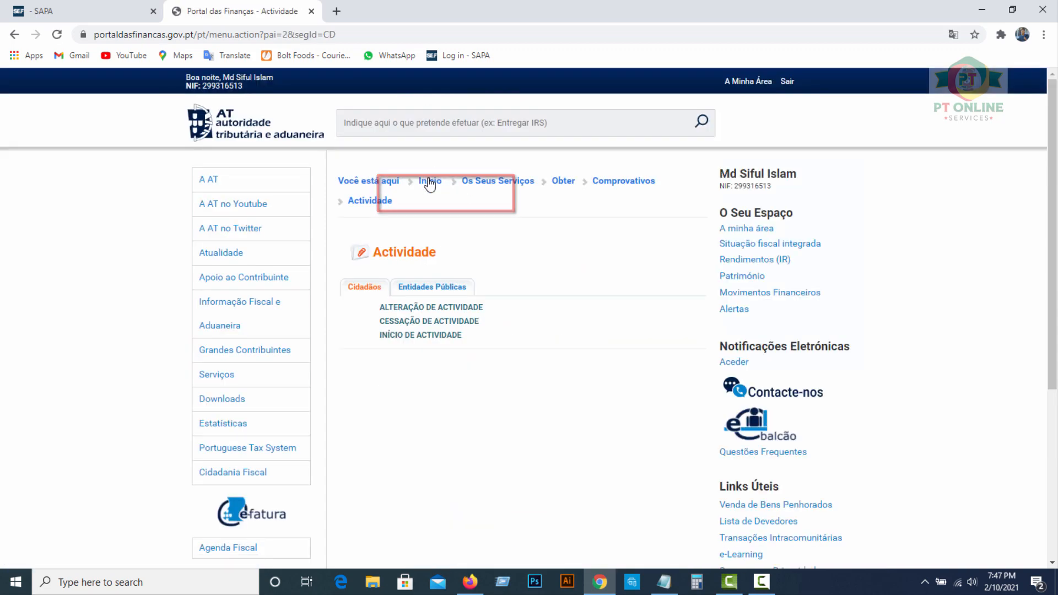
pyautogui.click(433, 342)
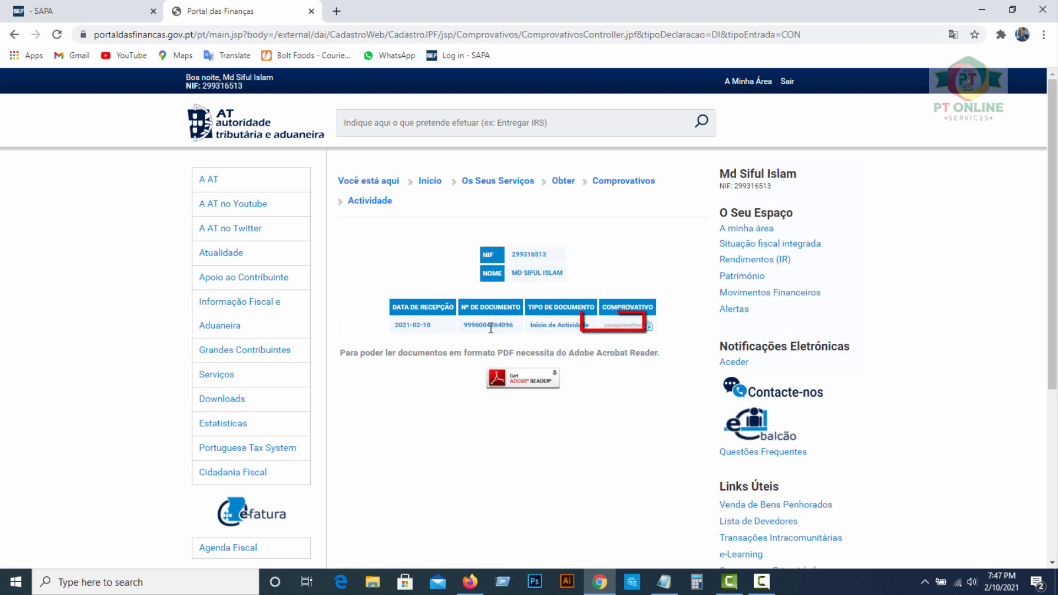
pyautogui.click(645, 327)
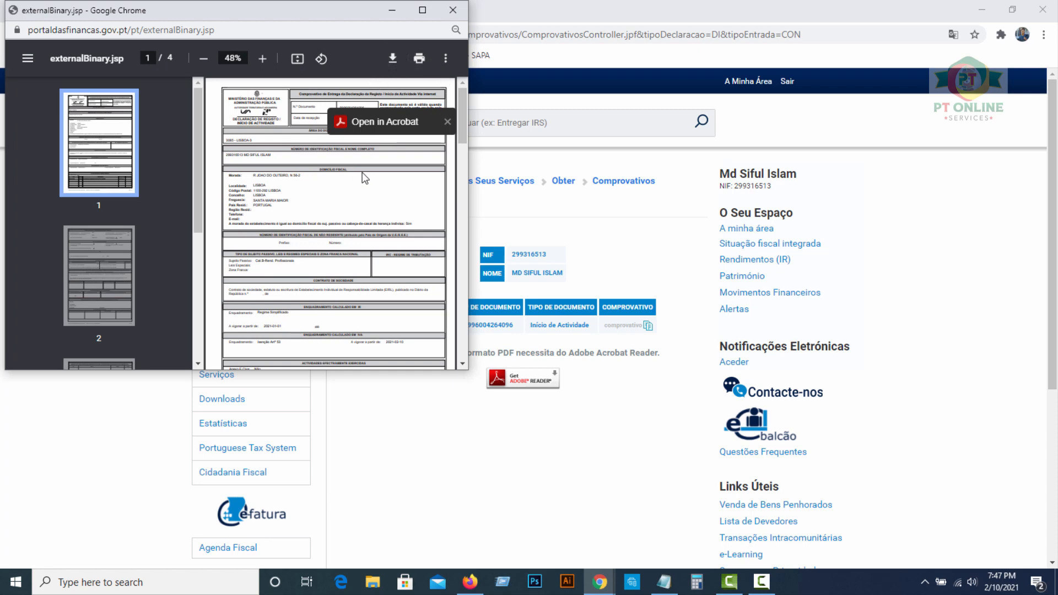
pyautogui.click(447, 123)
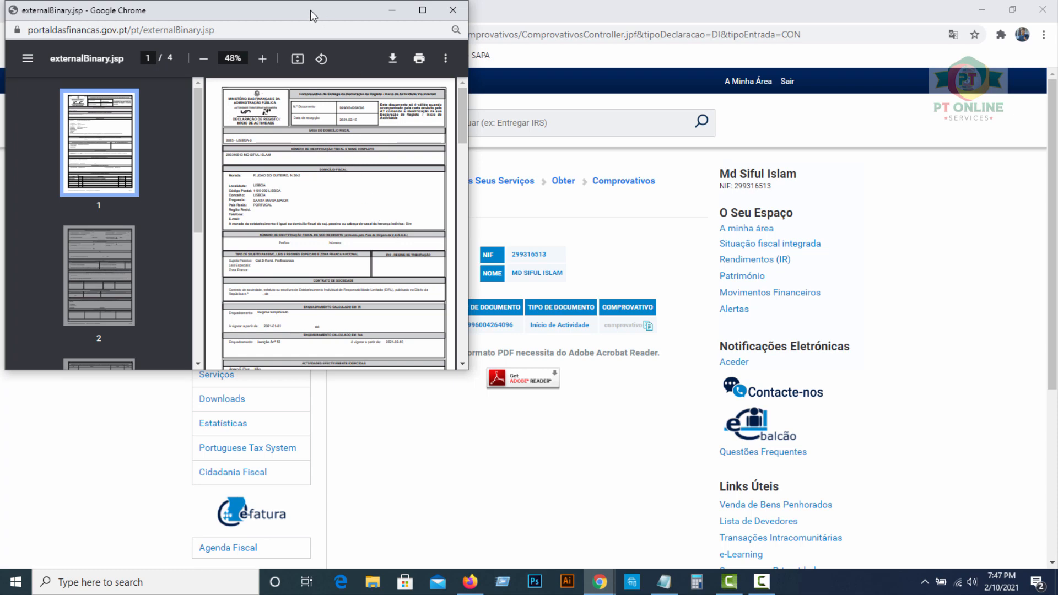
pyautogui.moveTo(310, 10); pyautogui.dragTo(465, 61)
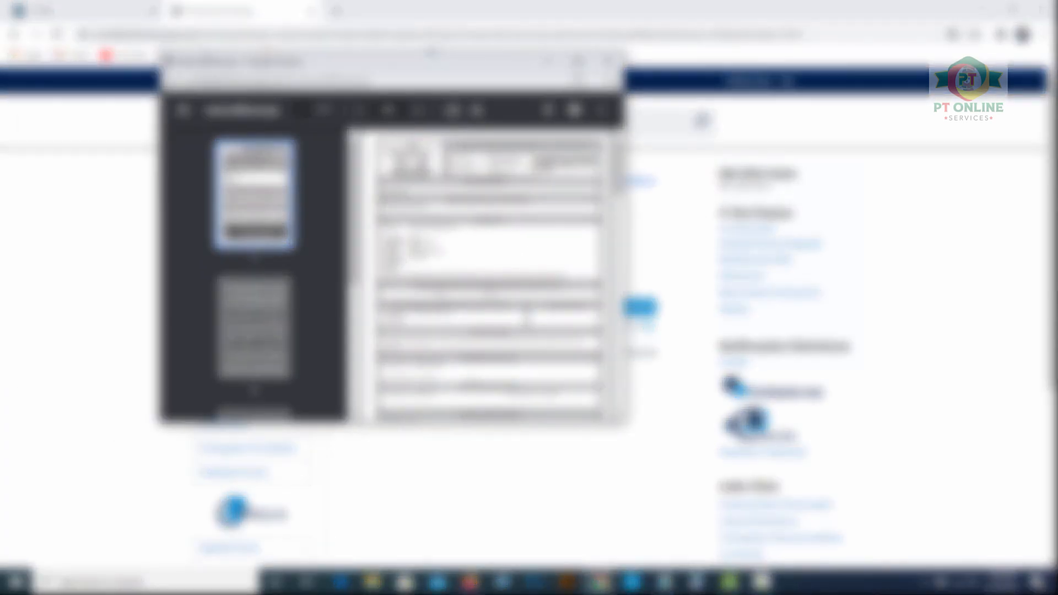